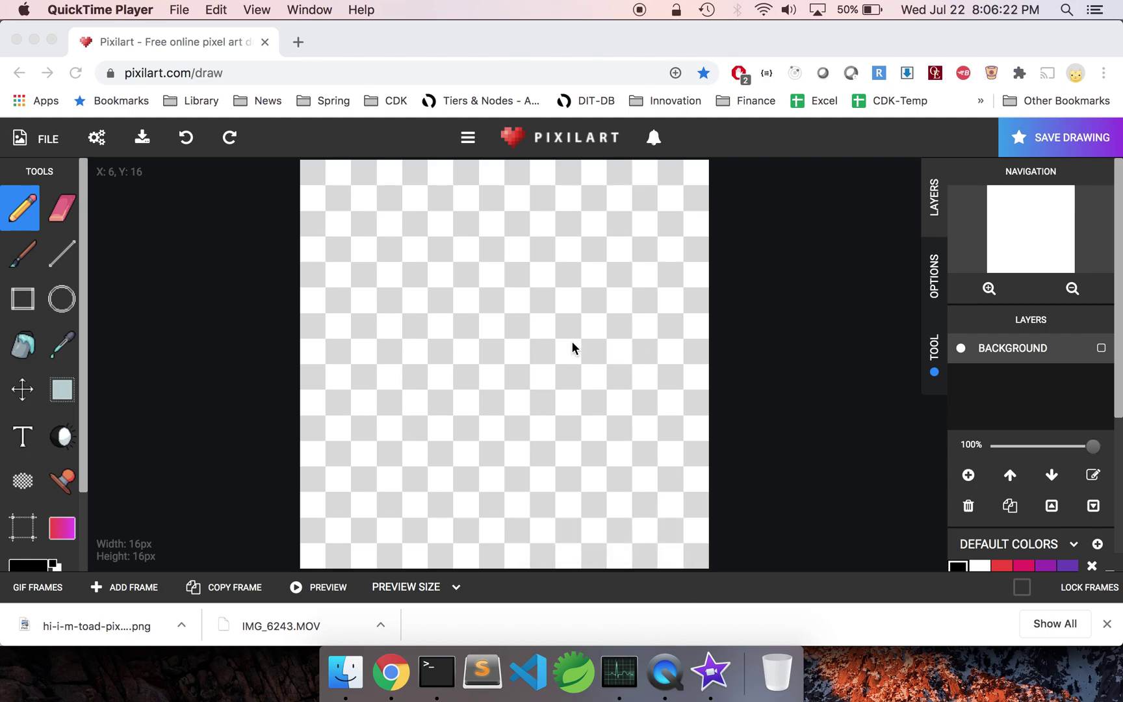
- Draw a practice black line on the canvas, then undo it
left_click(543, 394)
mouse_move(440, 557)
left_mouse_down()
mouse_move(524, 360)
mouse_move(534, 402)
left_mouse_up()
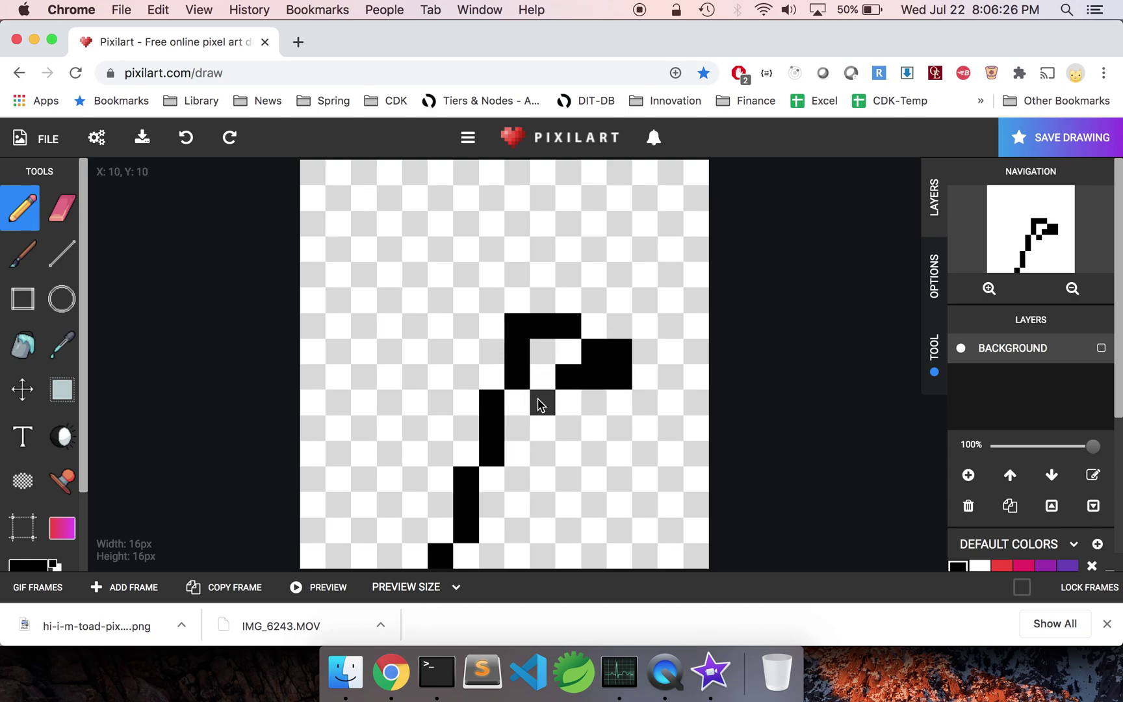
key("ctrl+z")
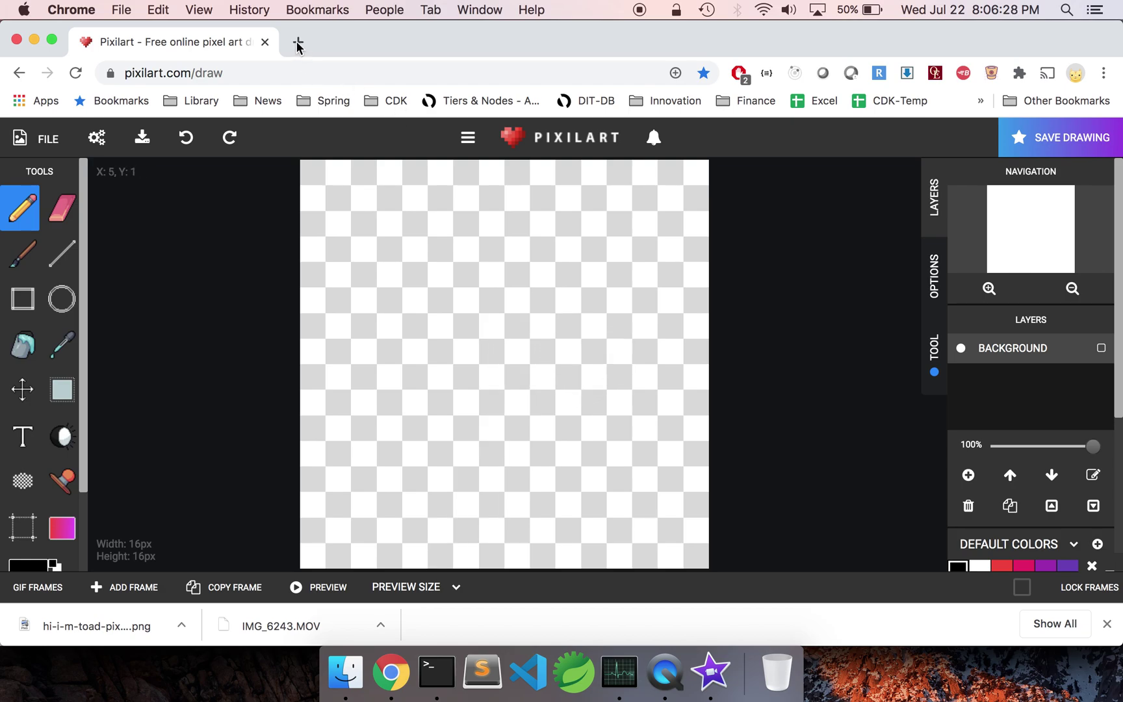
- Search Google for 'mario' in a new tab and show the image results
left_click(297, 43)
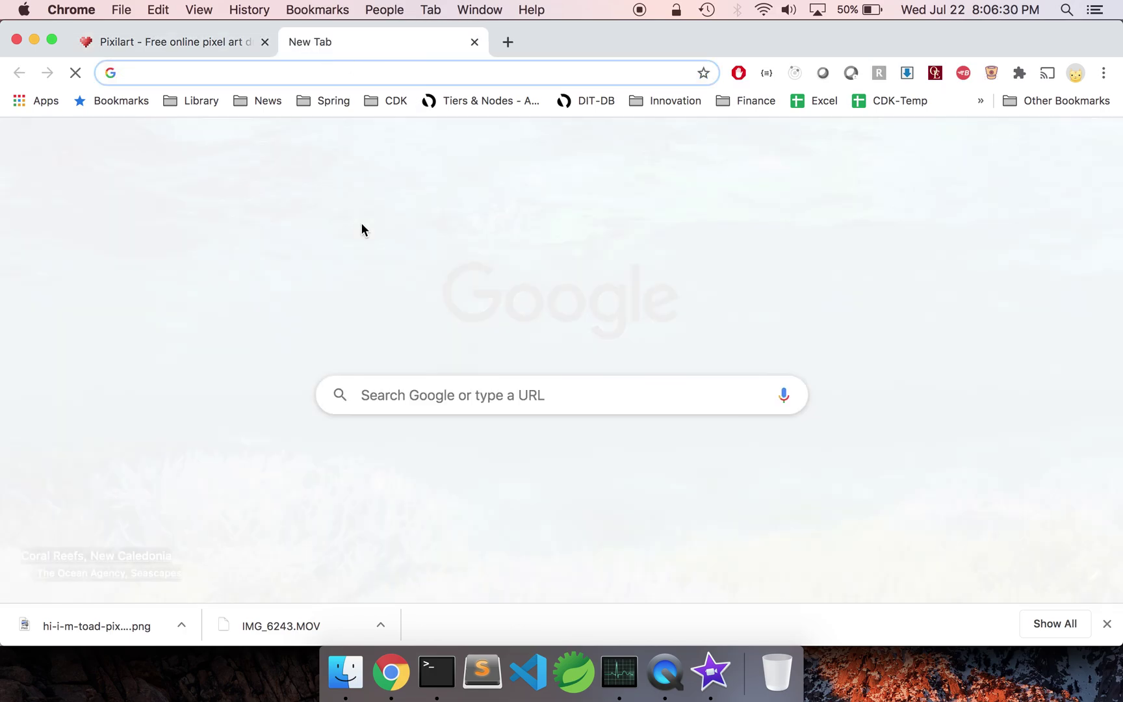
type("mari")
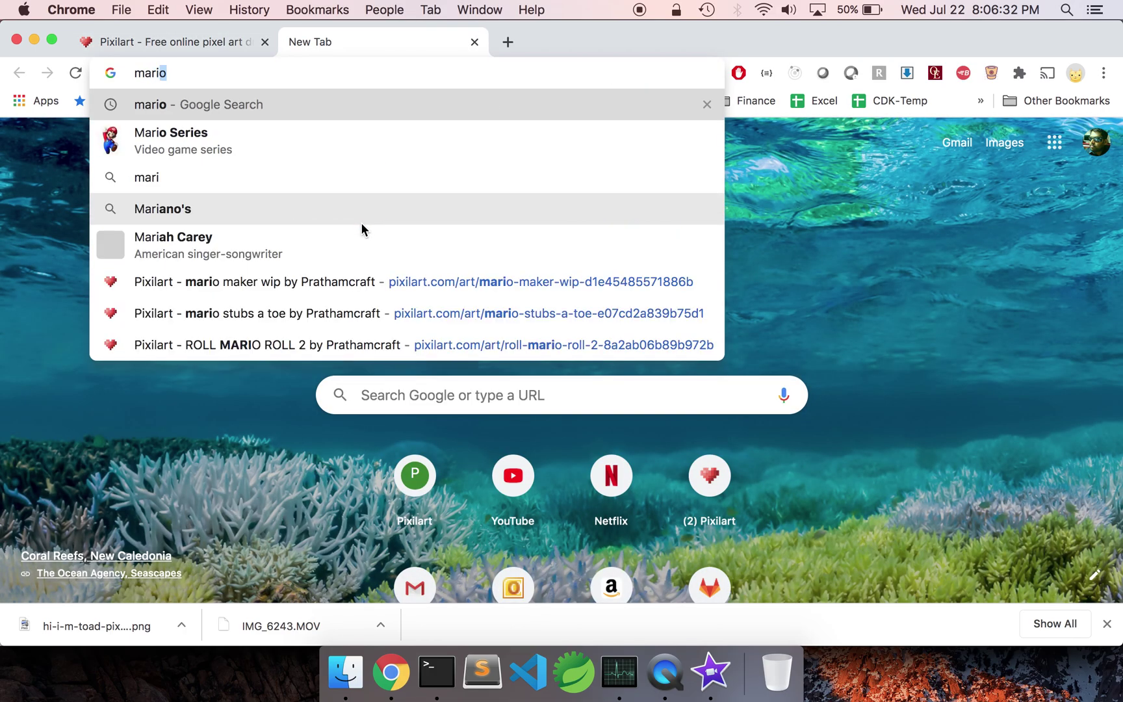
type("o")
key("Return")
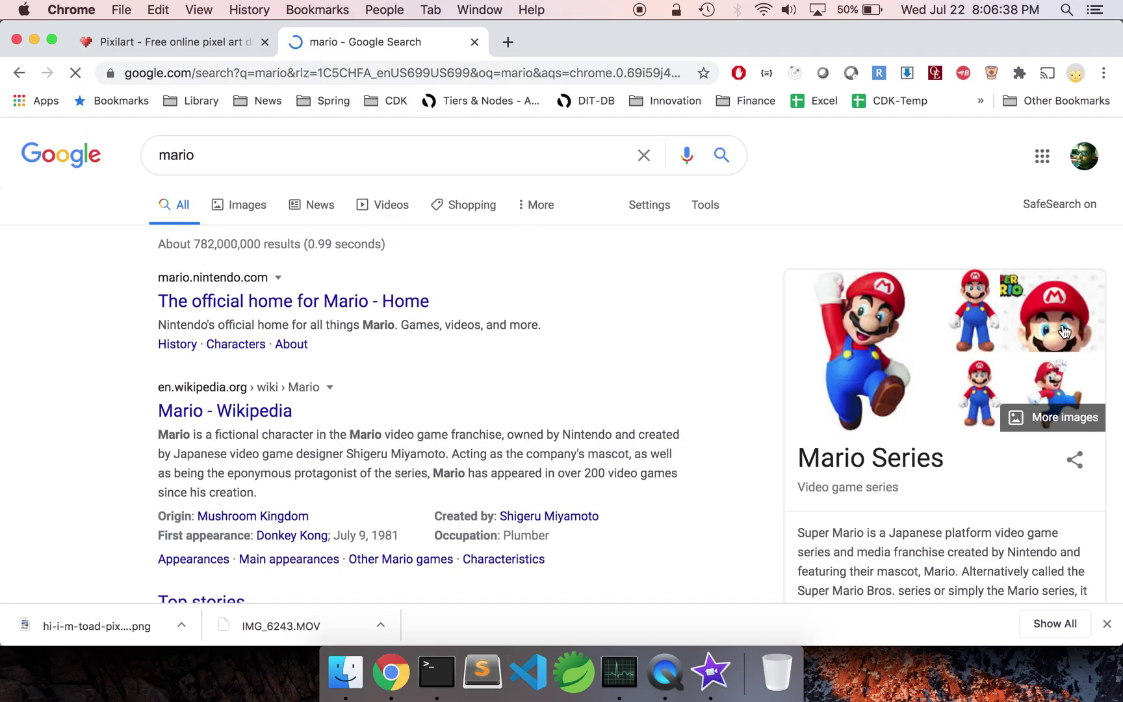
left_click(1063, 330)
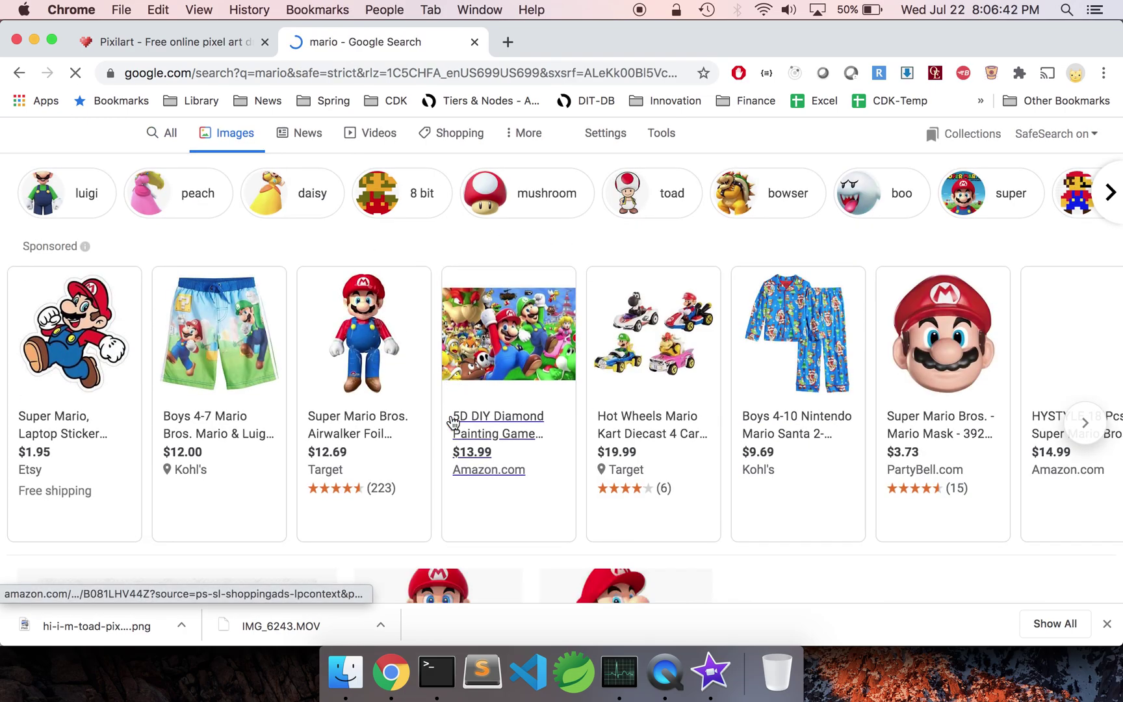
scroll(455, 424, "down", 3)
scroll(447, 483, "down", 3)
scroll(448, 483, "down", 2)
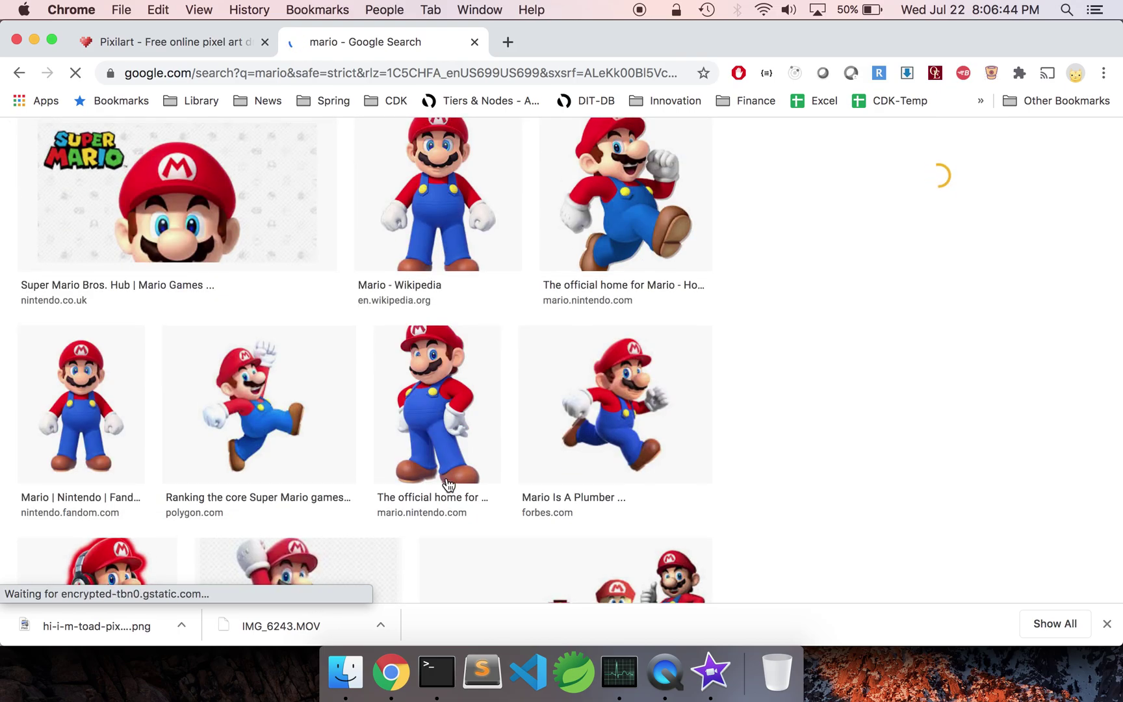
scroll(448, 482, "down", 2)
scroll(486, 432, "down", 5)
scroll(485, 432, "up", 5)
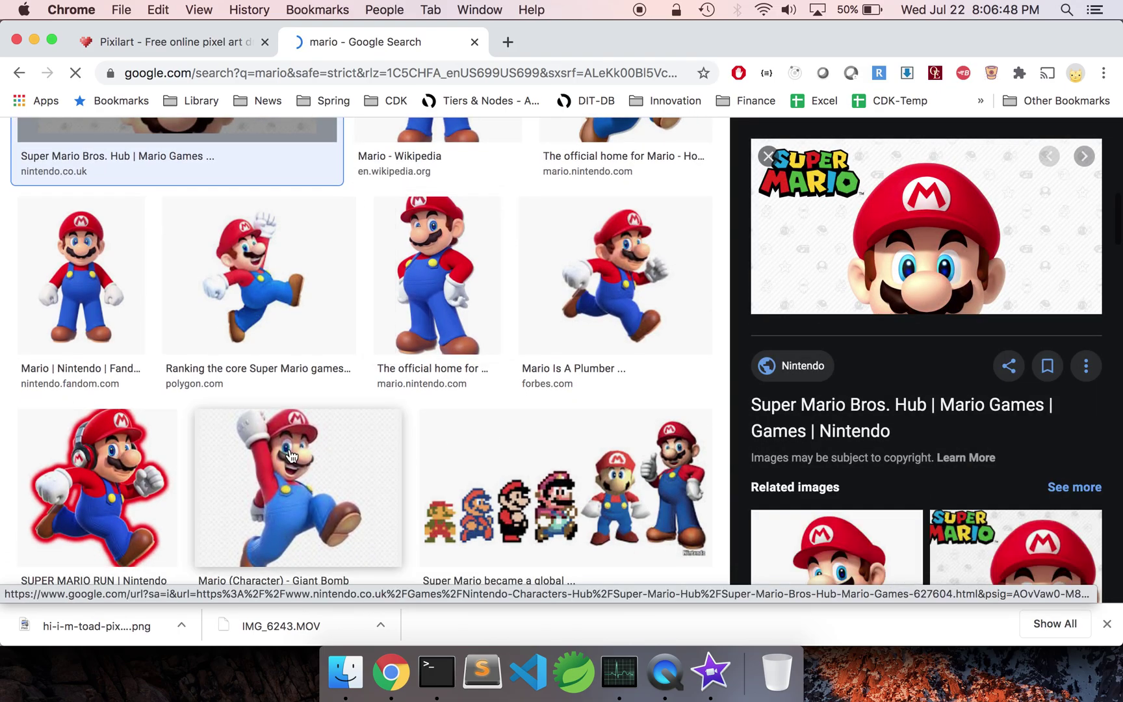
- Copy the image address of Giant Bomb's jumping Mario picture and return to Pixilart
left_click(291, 454)
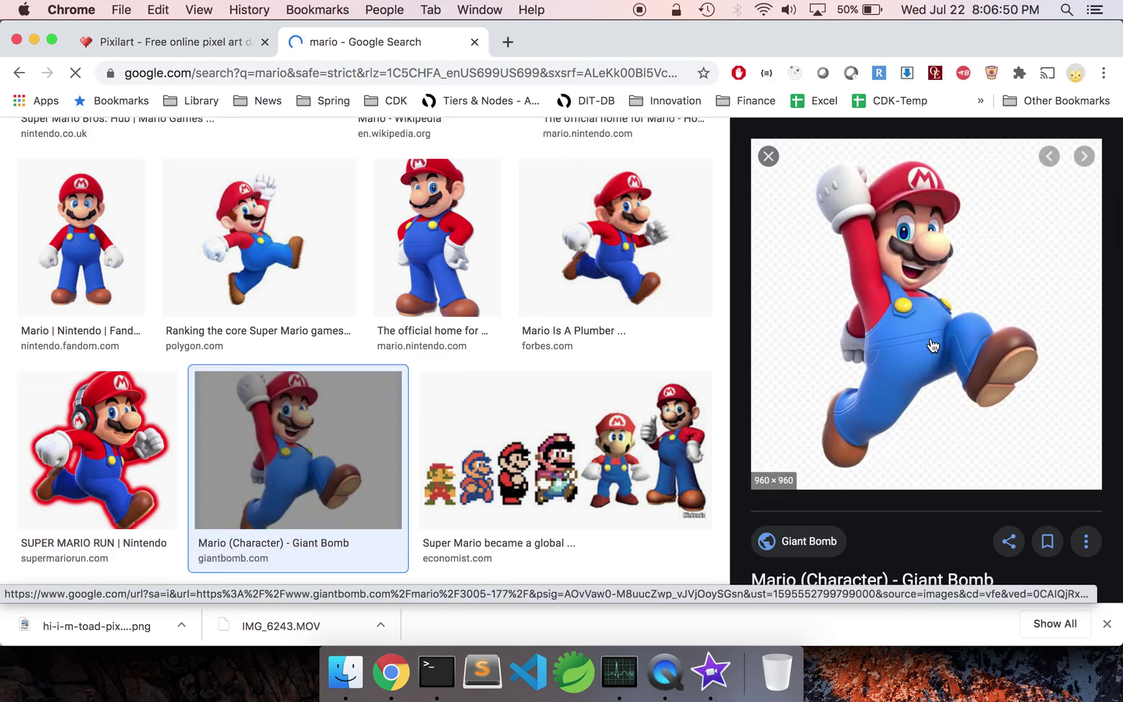
right_click(932, 345)
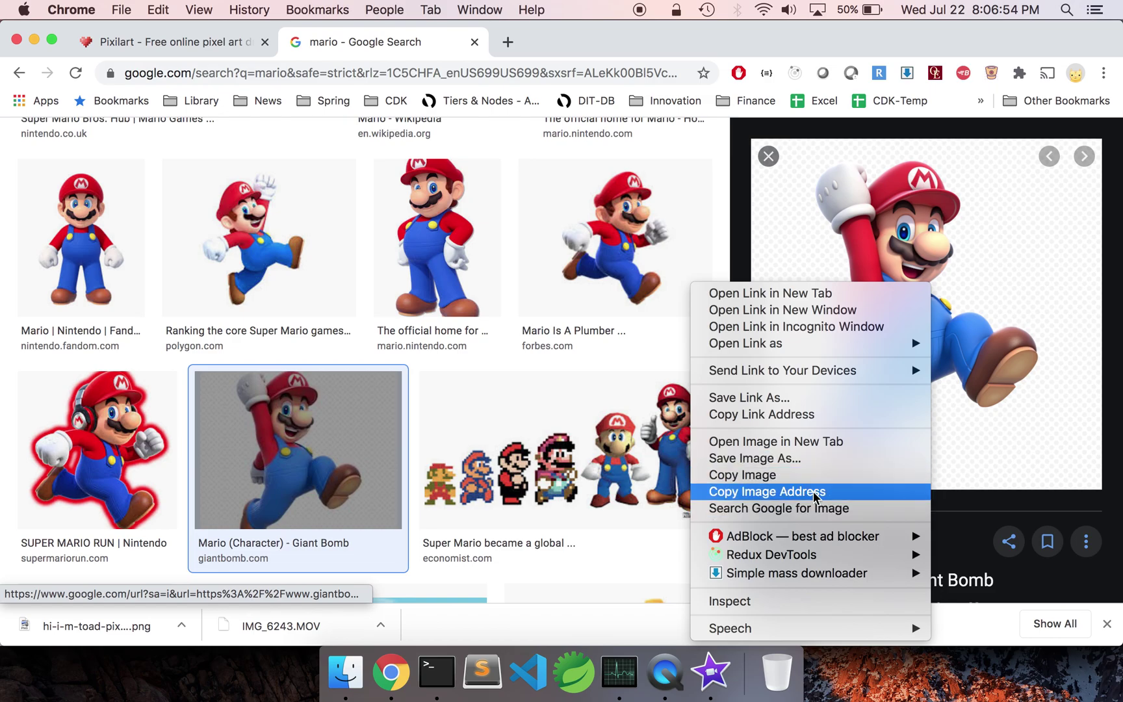
left_click(766, 493)
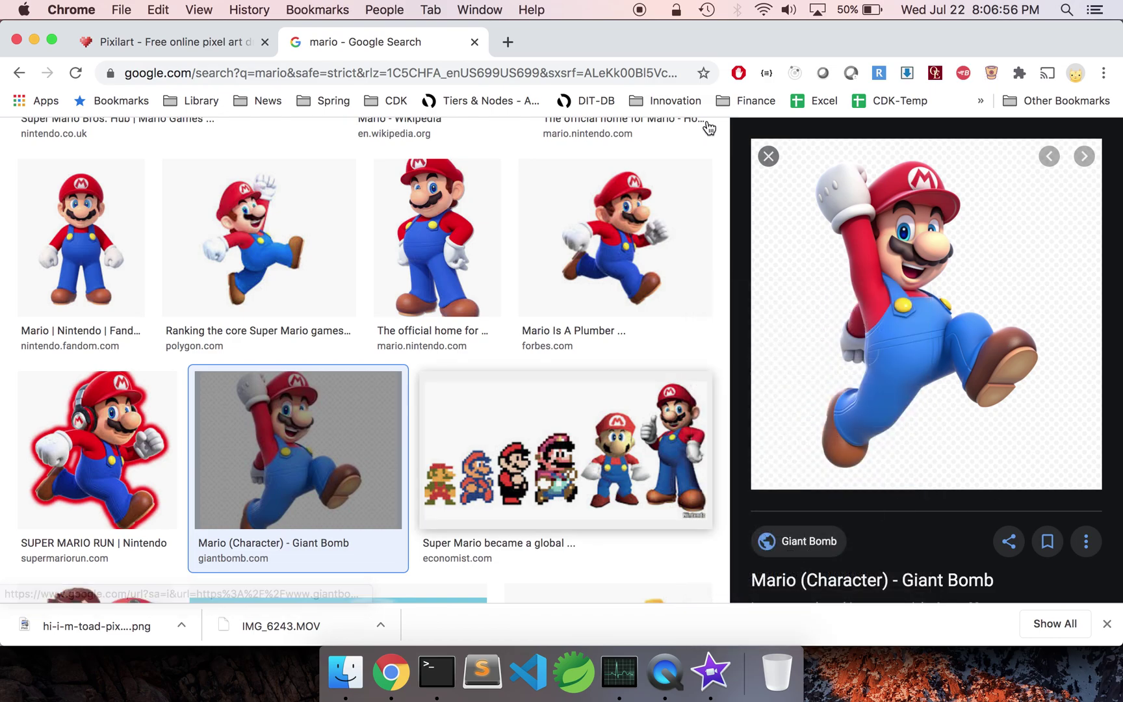
left_click(212, 45)
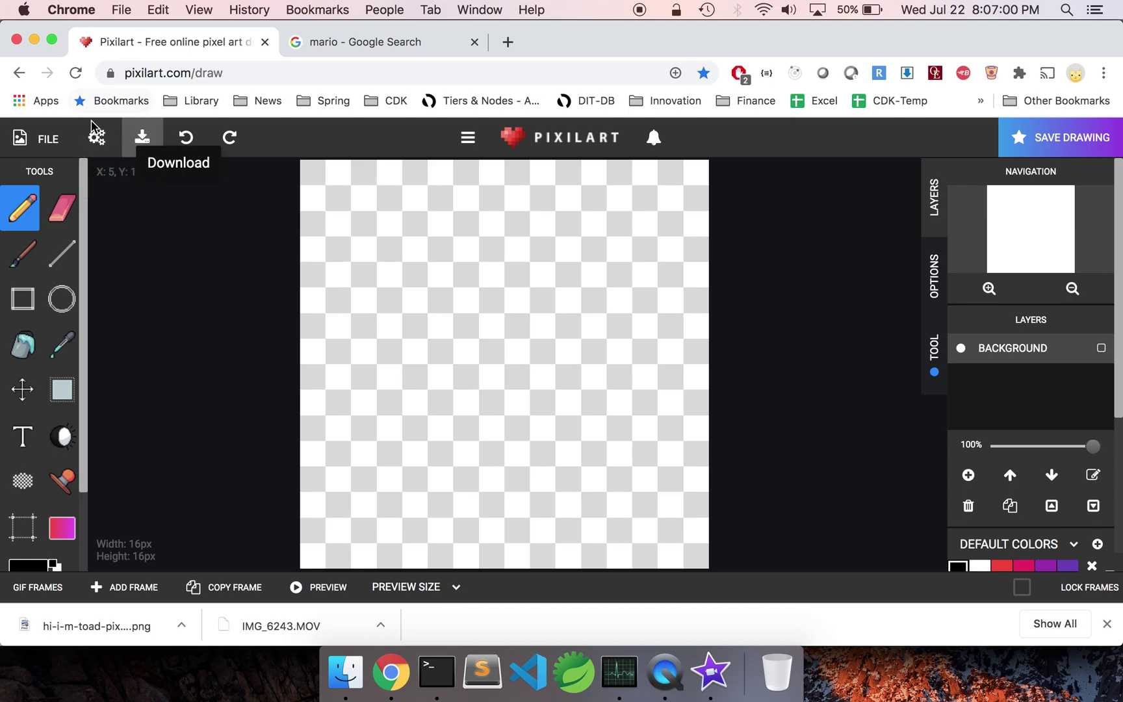
- Paste the jumping Mario image address into the Settings Tracing field and enable tracing
left_click(97, 140)
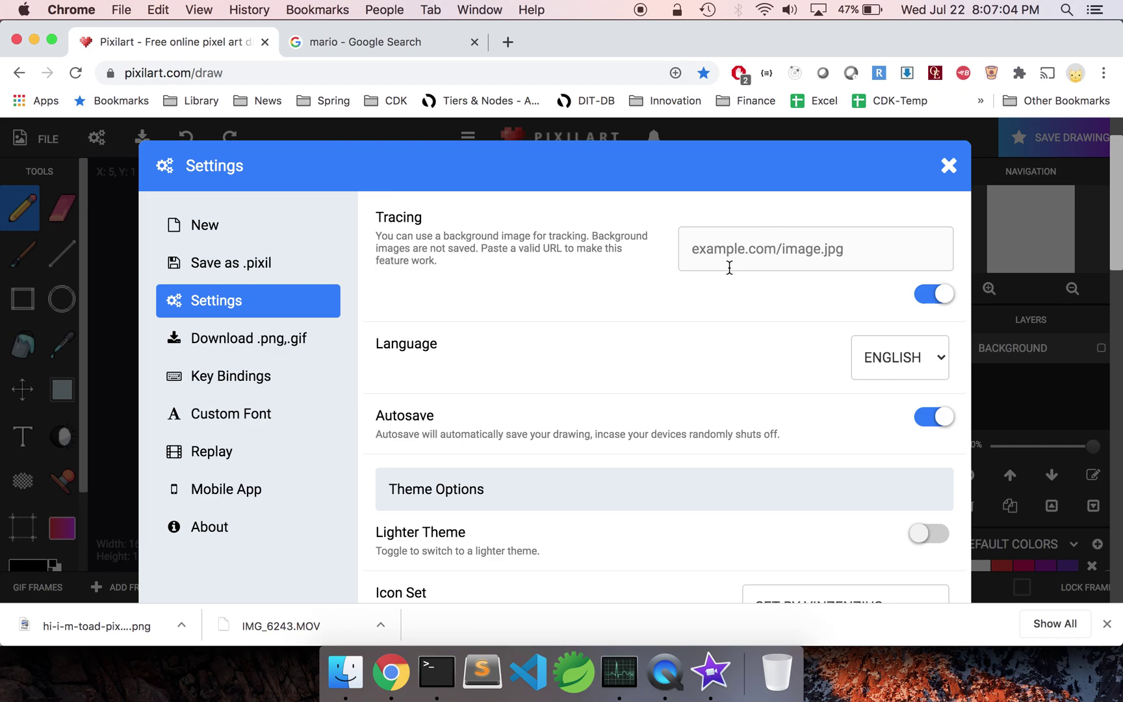
right_click(765, 254)
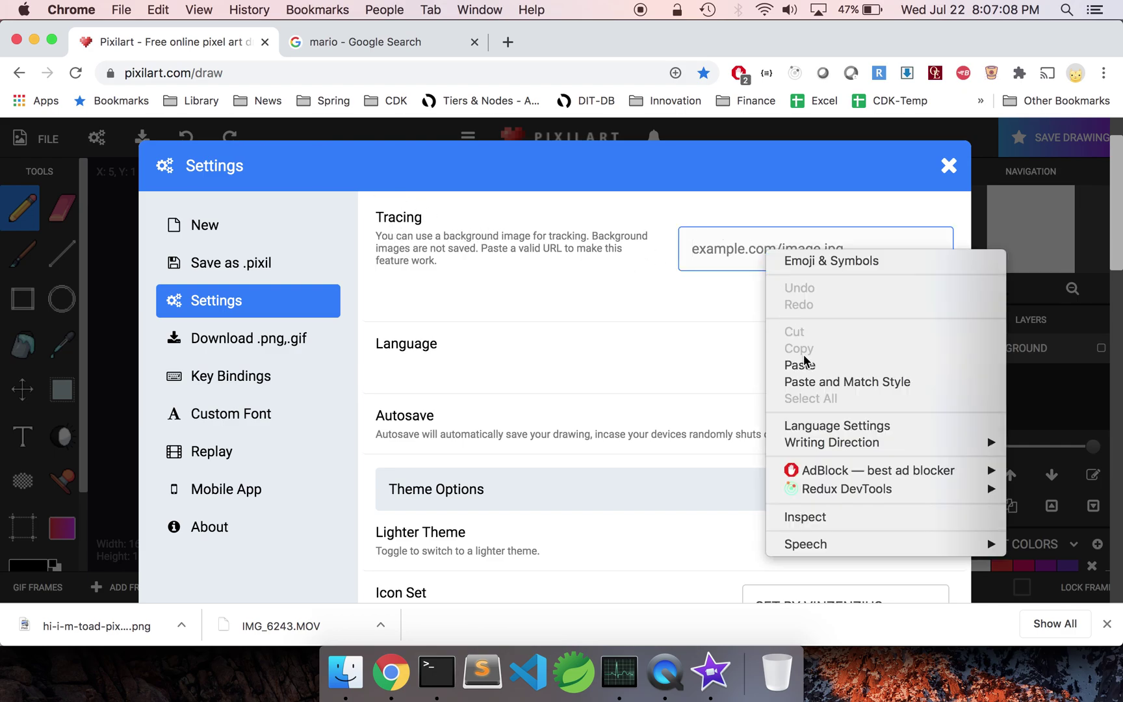
left_click(811, 384)
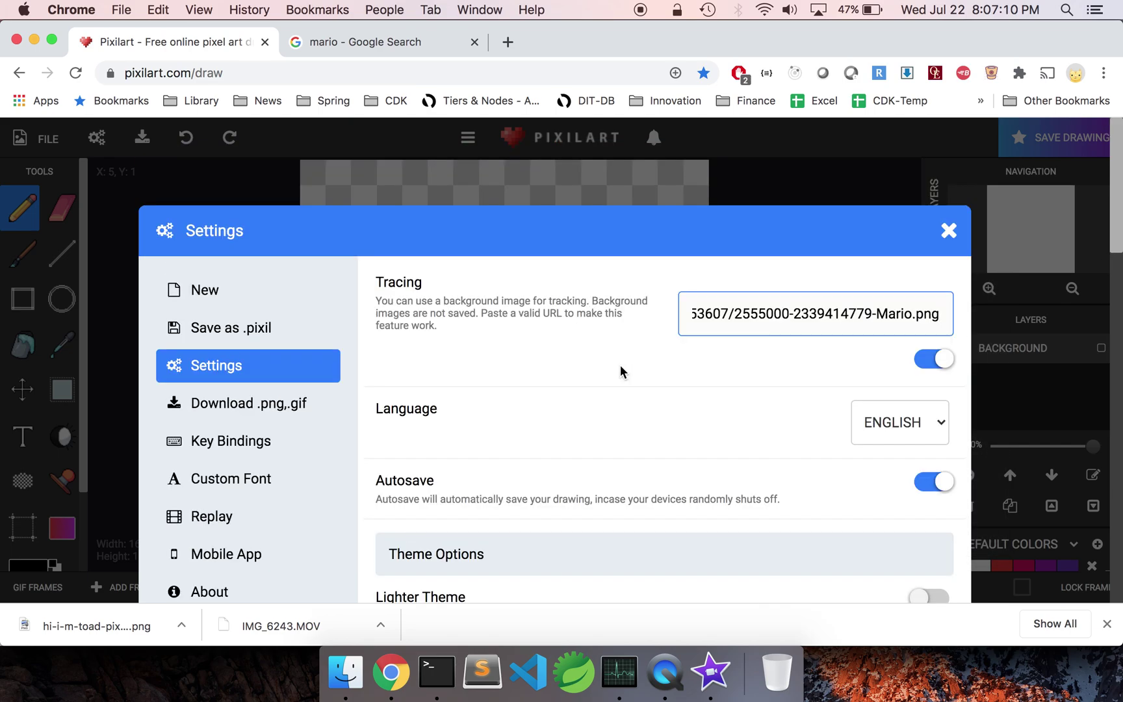
left_click(940, 361)
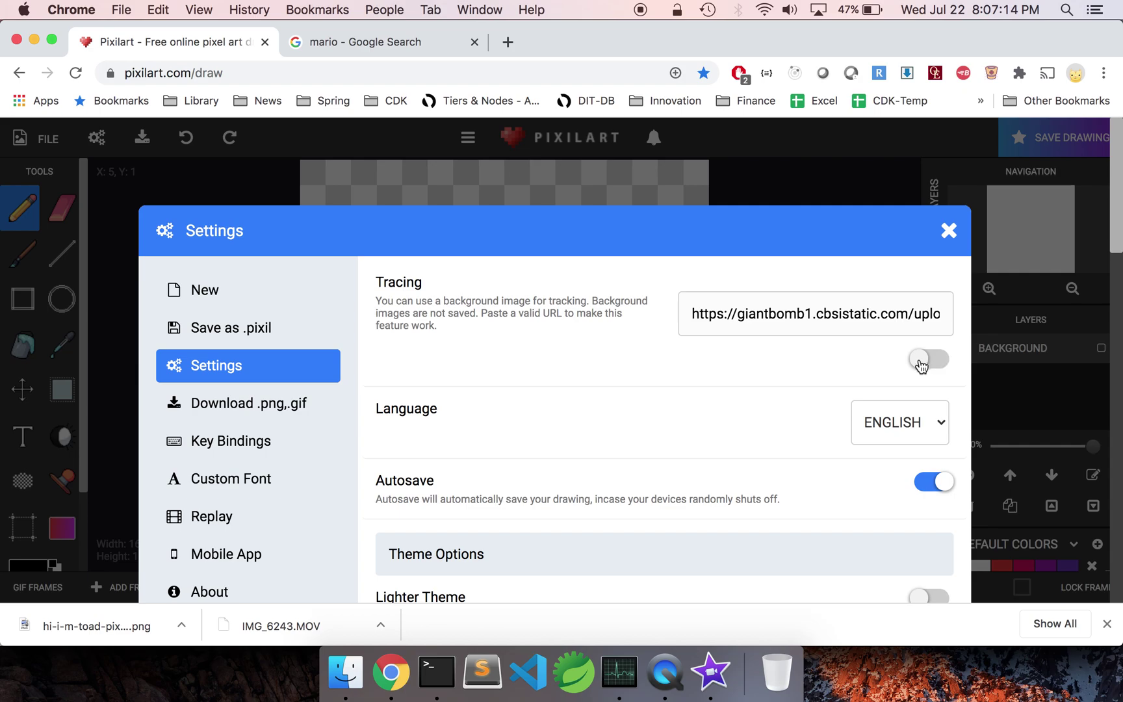
left_click(921, 362)
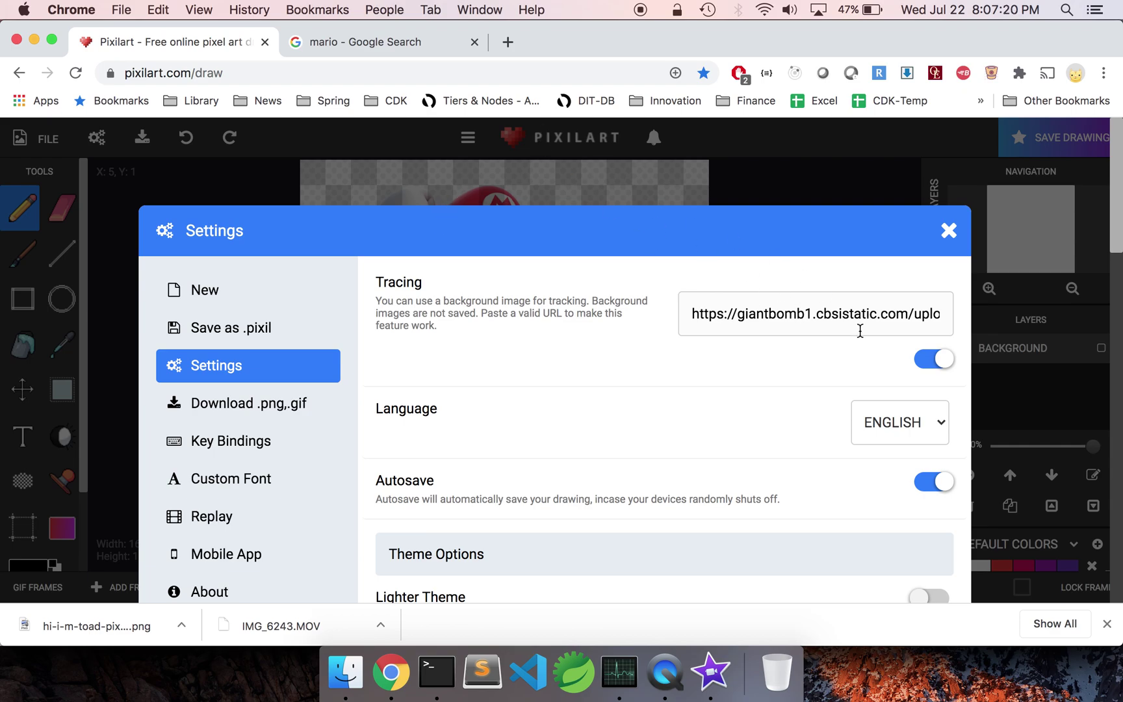
left_click(937, 364)
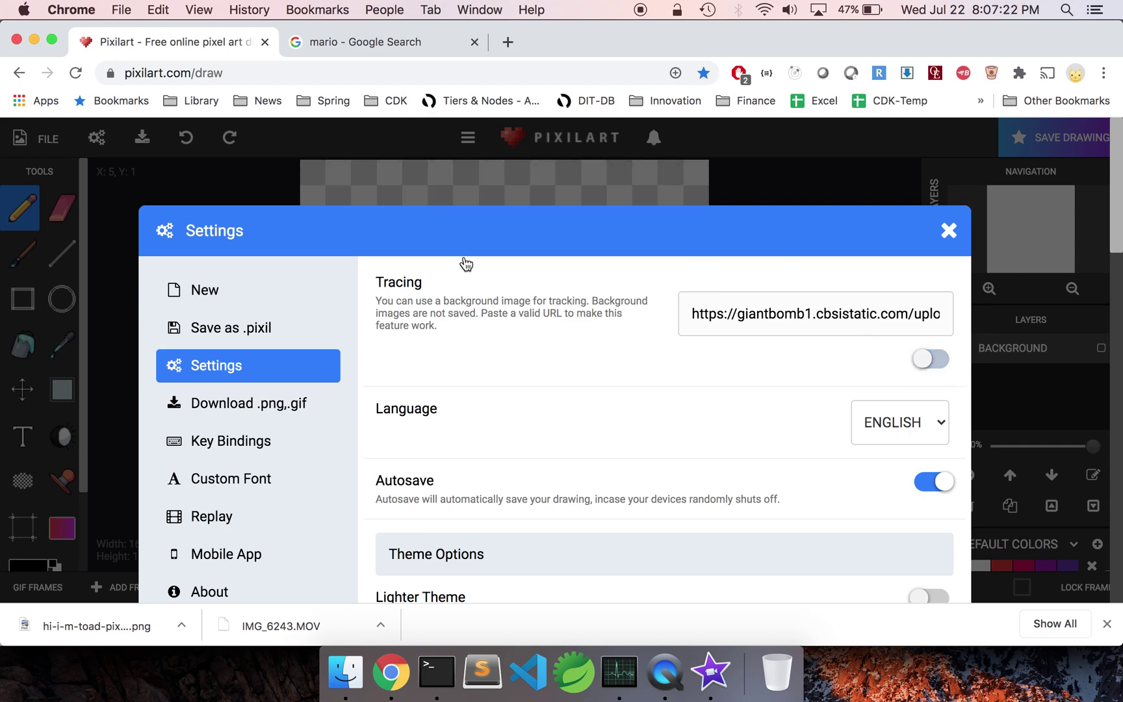
left_click(923, 363)
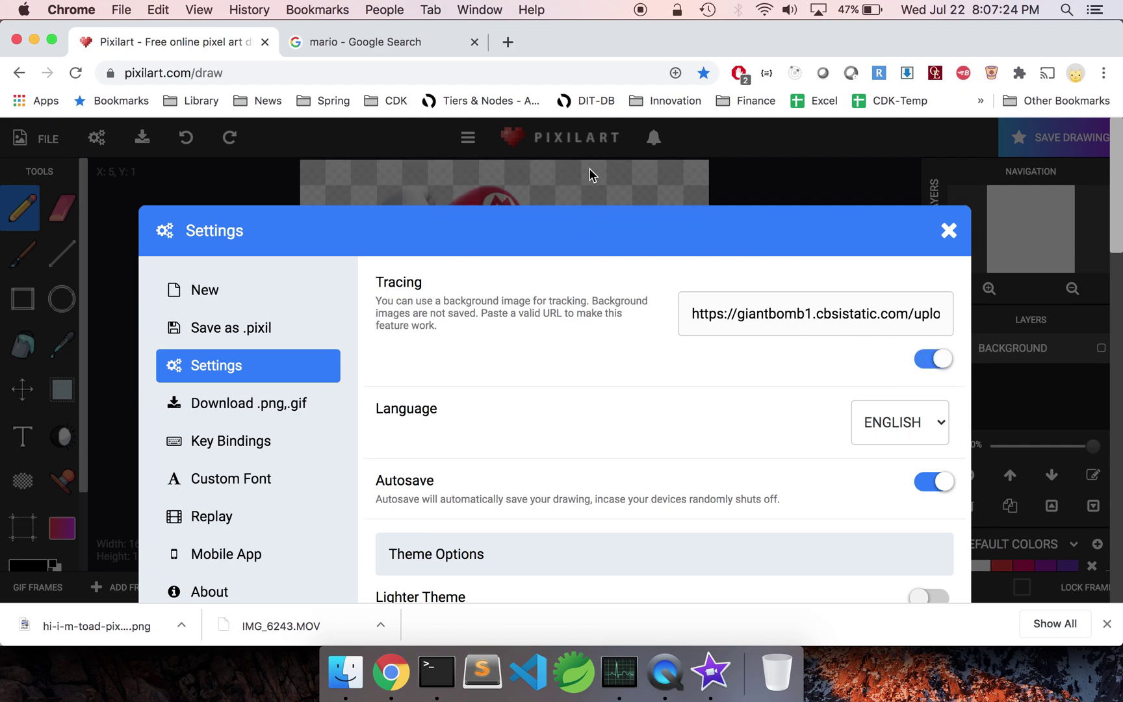
left_click(947, 232)
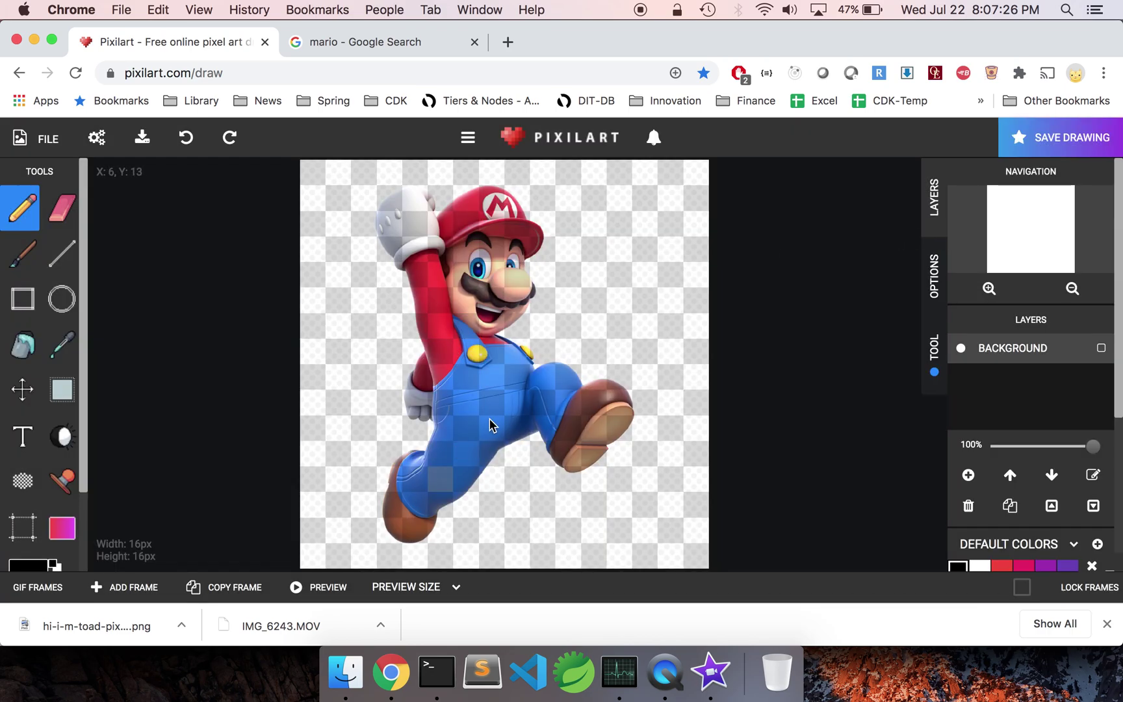
scroll(955, 432, "down", 3)
scroll(961, 429, "down", 2)
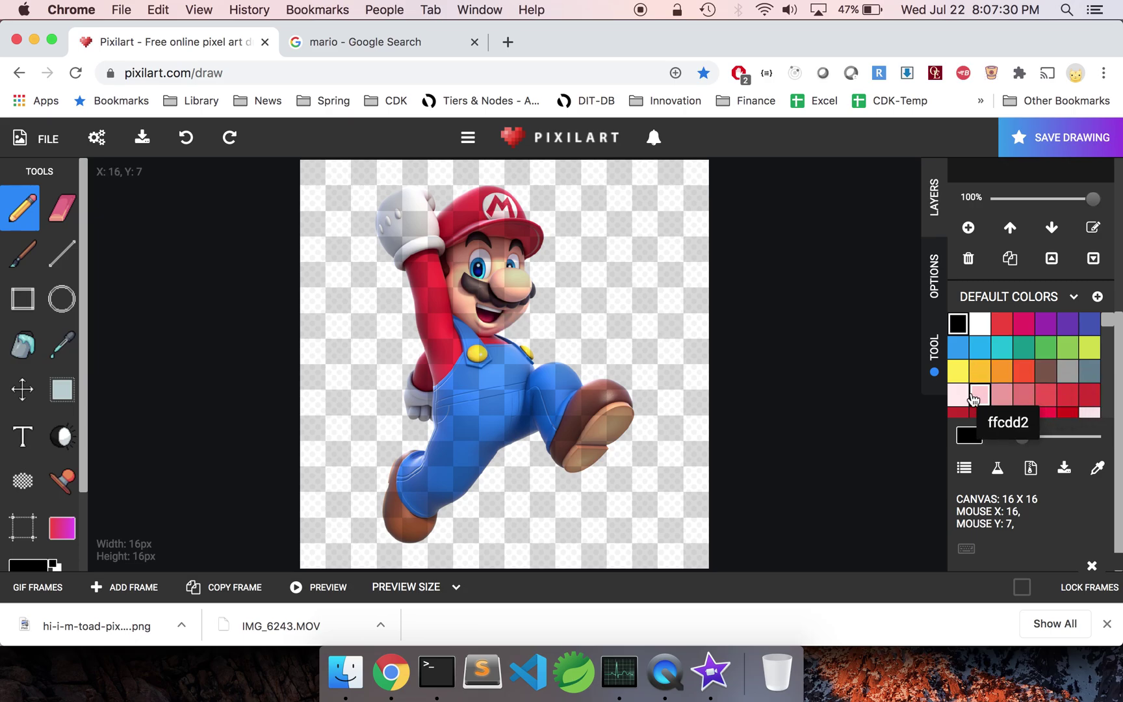
- Paint Mario's face light pink and his shirt red (ff1744)
left_click(958, 395)
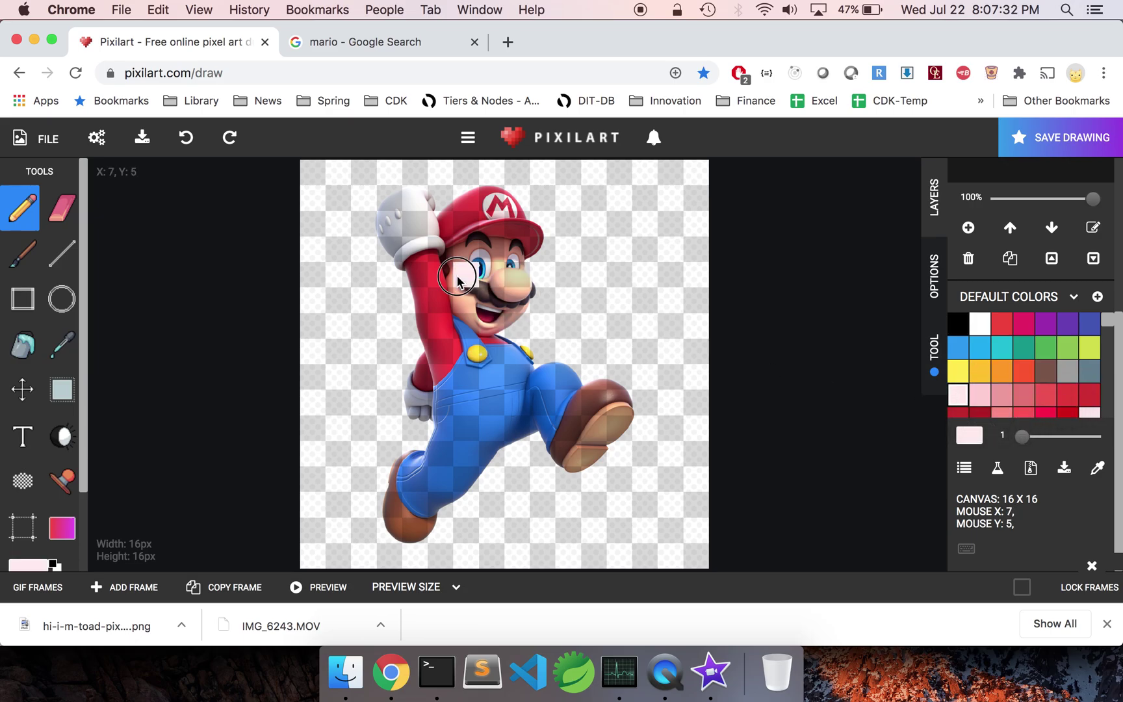
mouse_move(459, 261)
left_mouse_down()
mouse_move(487, 291)
mouse_move(473, 311)
left_mouse_up()
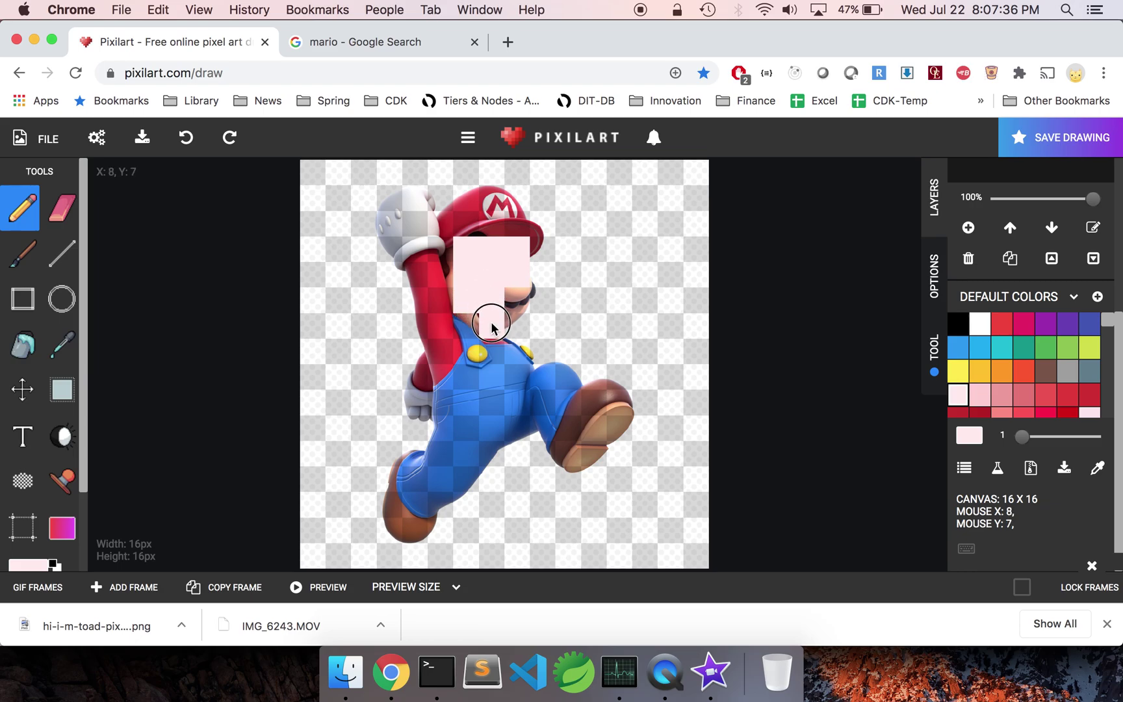
left_click(507, 307)
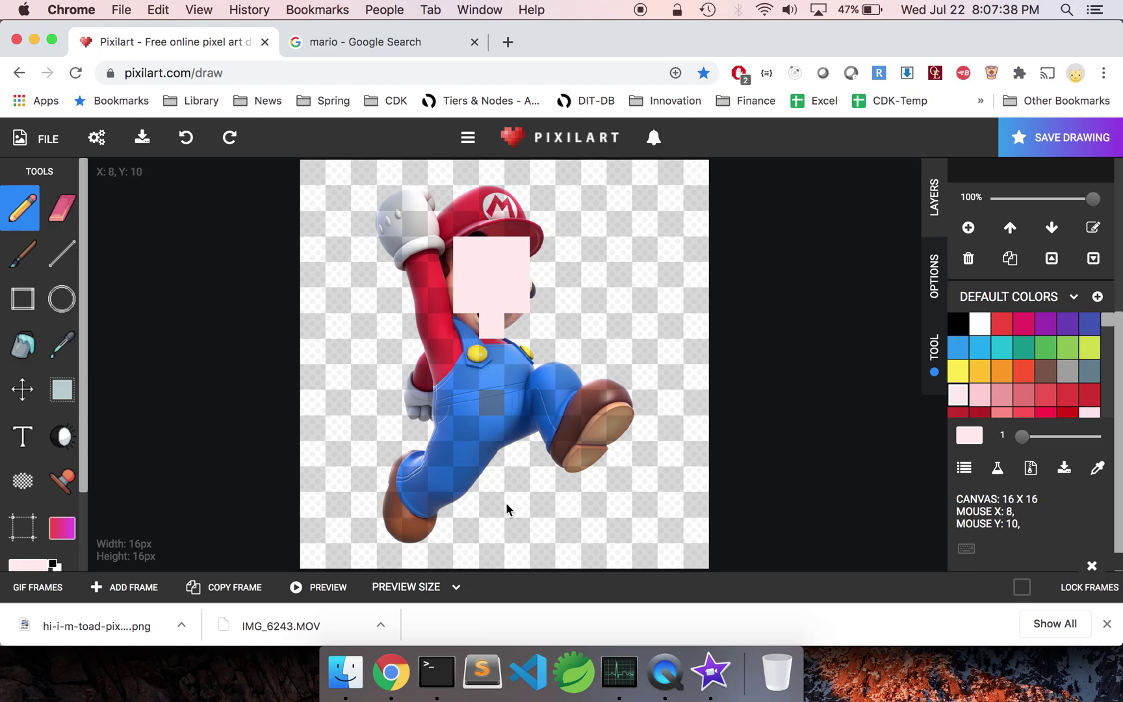
left_click(1045, 412)
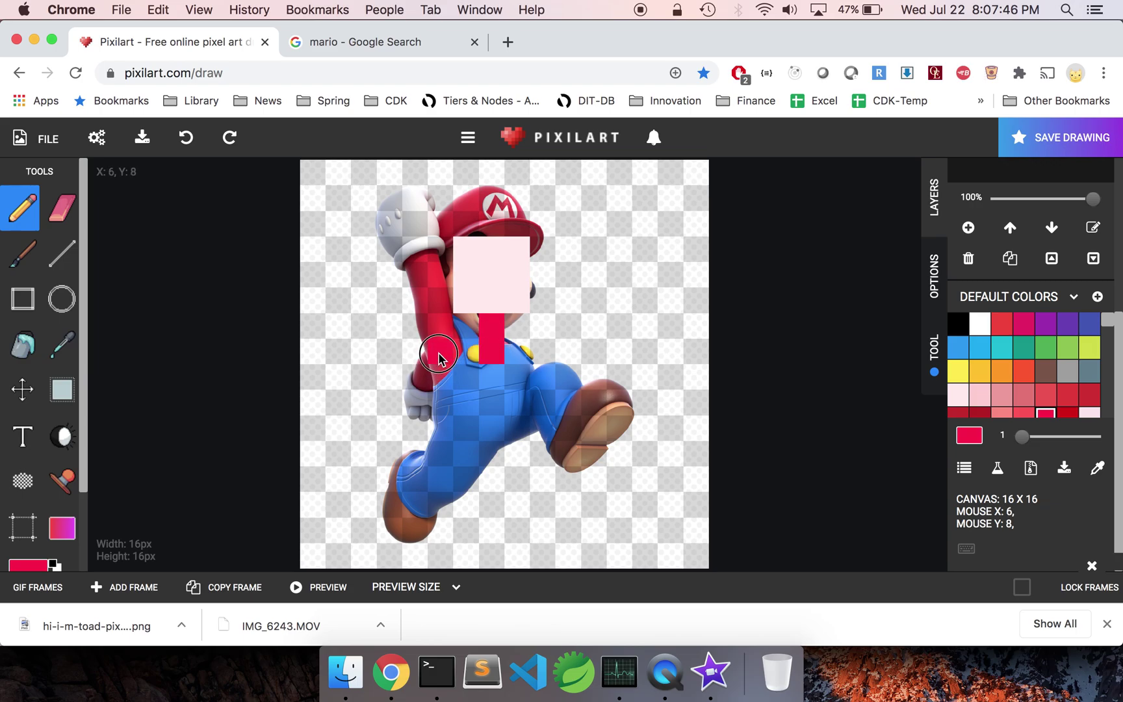
mouse_move(439, 358)
left_mouse_down()
mouse_move(431, 285)
mouse_move(425, 328)
left_mouse_up()
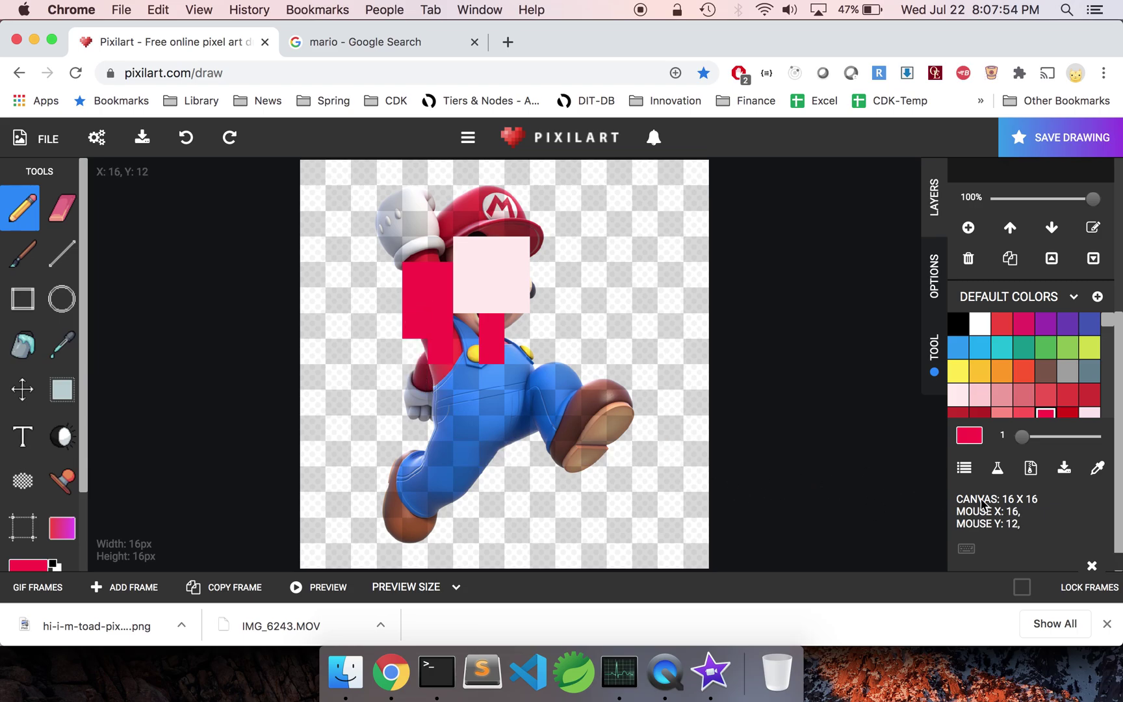
- Paint Mario's overalls and leg in blue 2196F3 across two rows
left_click(958, 347)
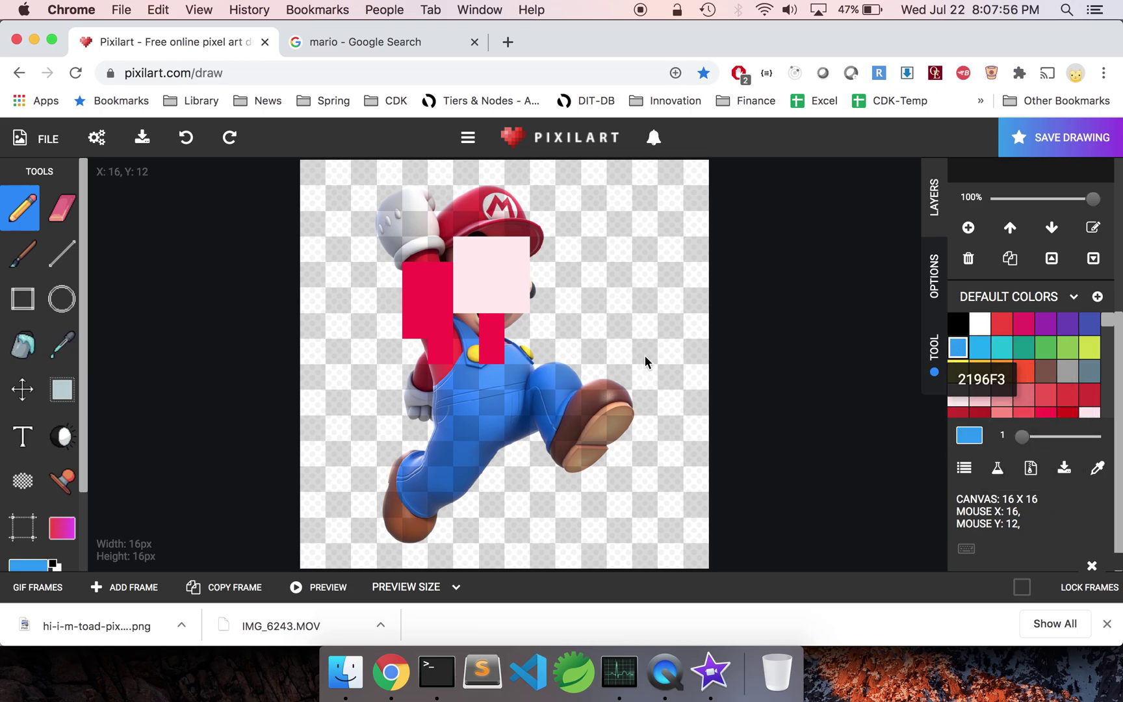
left_click_drag(461, 332, 517, 368)
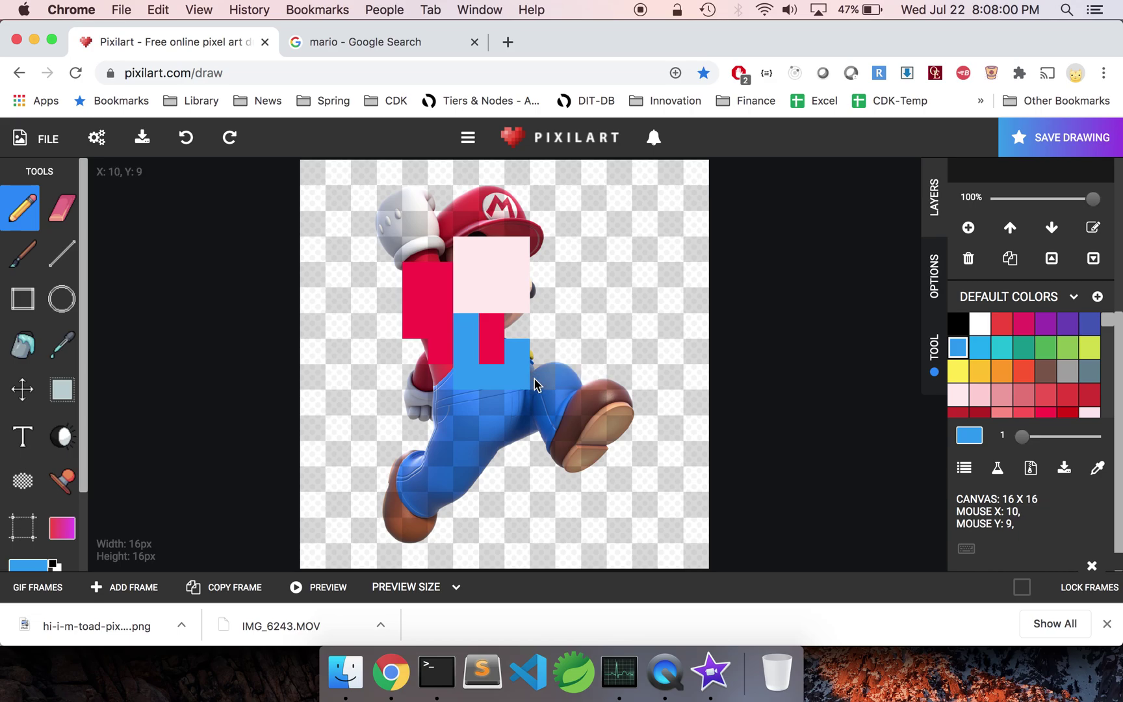
mouse_move(514, 394)
left_mouse_down()
mouse_move(468, 413)
mouse_move(423, 481)
mouse_move(416, 474)
mouse_move(447, 476)
mouse_move(467, 436)
mouse_move(530, 419)
mouse_move(548, 383)
mouse_move(557, 387)
left_mouse_up()
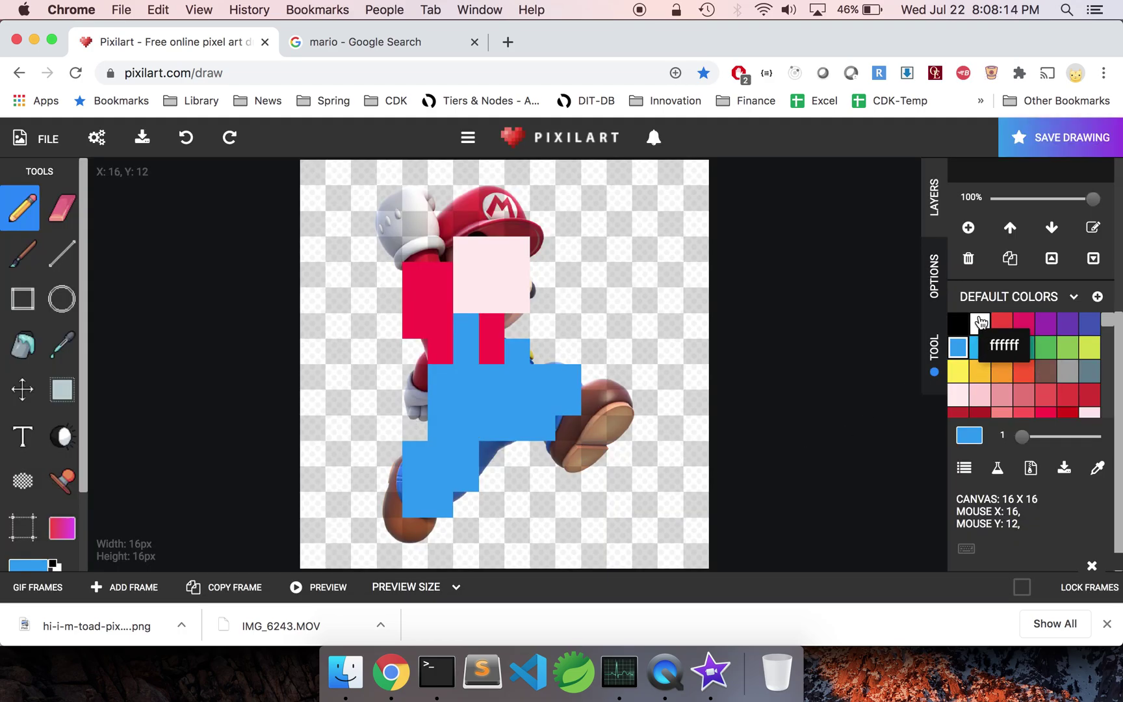
scroll(965, 411, "down", 3)
scroll(965, 413, "down", 3)
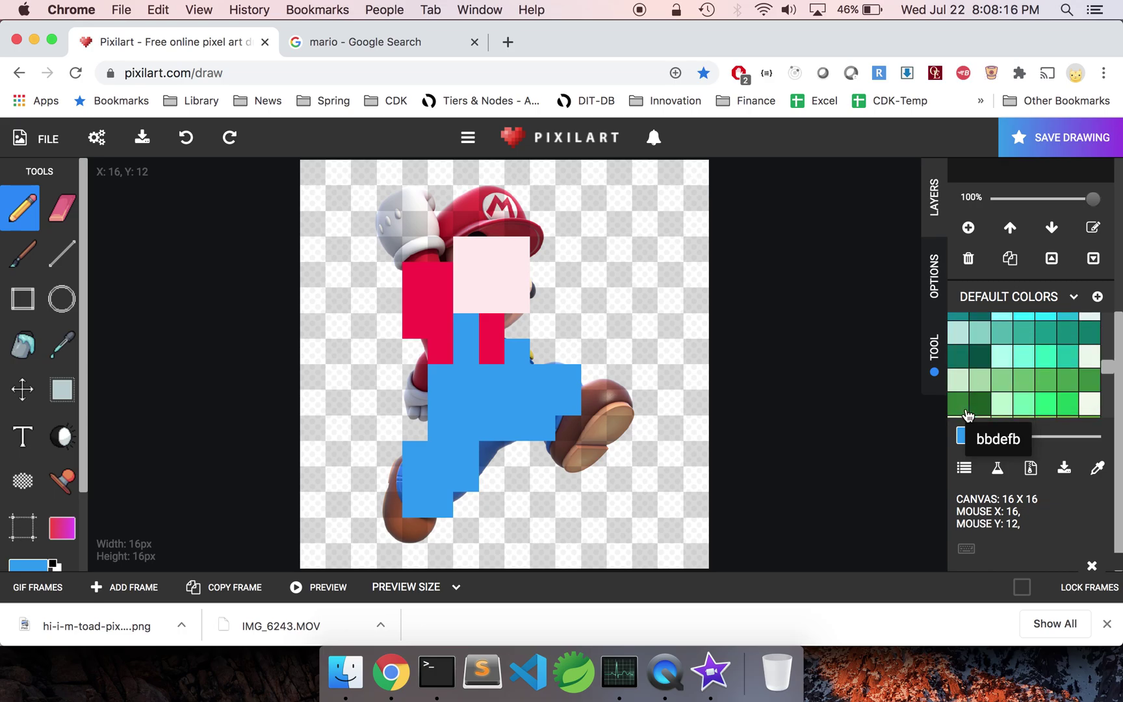
scroll(967, 409, "down", 3)
scroll(966, 397, "down", 3)
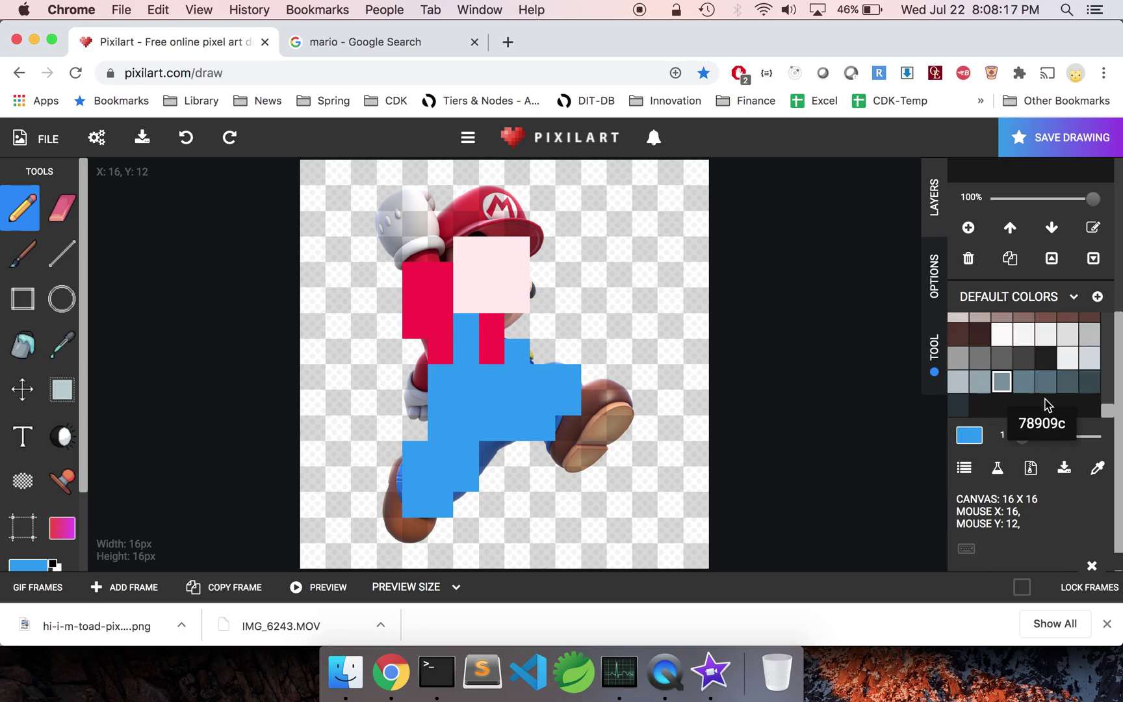
- Paint the raised glove light grey and undo the stray pixel on the face
left_click(958, 385)
mouse_move(403, 256)
left_mouse_down()
mouse_move(388, 221)
mouse_move(411, 231)
mouse_move(390, 205)
left_mouse_up()
left_click(466, 300)
key("ctrl+z")
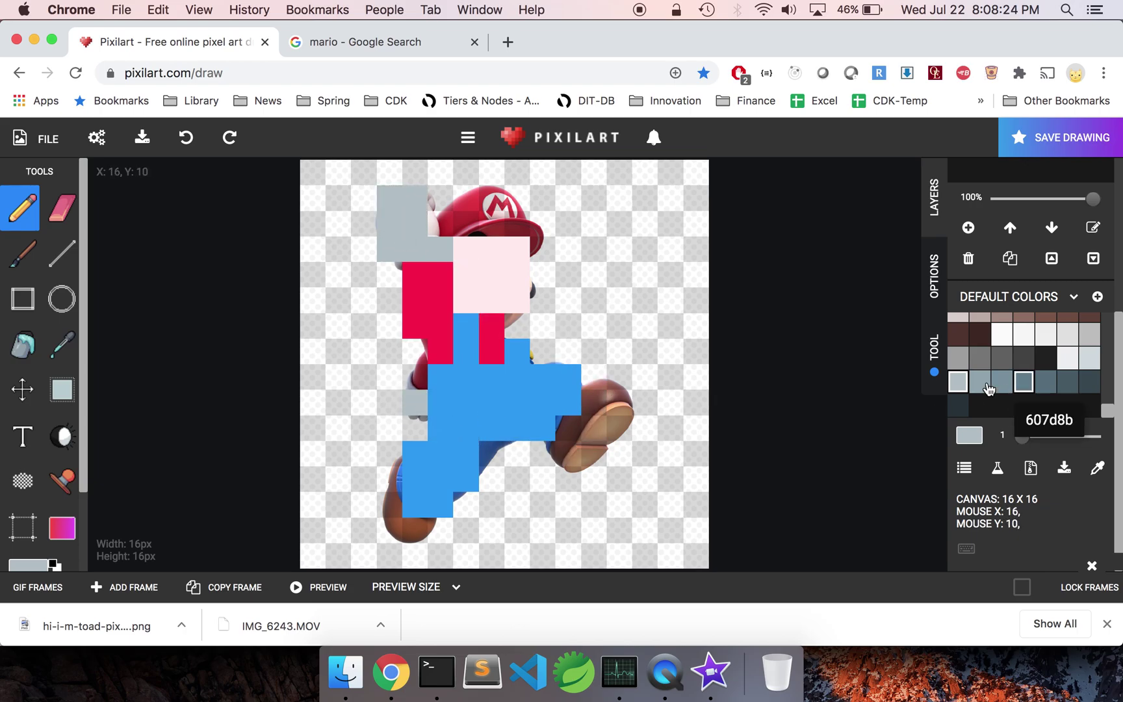
- Paint a darker grey cell and red cells left of the overalls
left_click(981, 382)
left_click(409, 410)
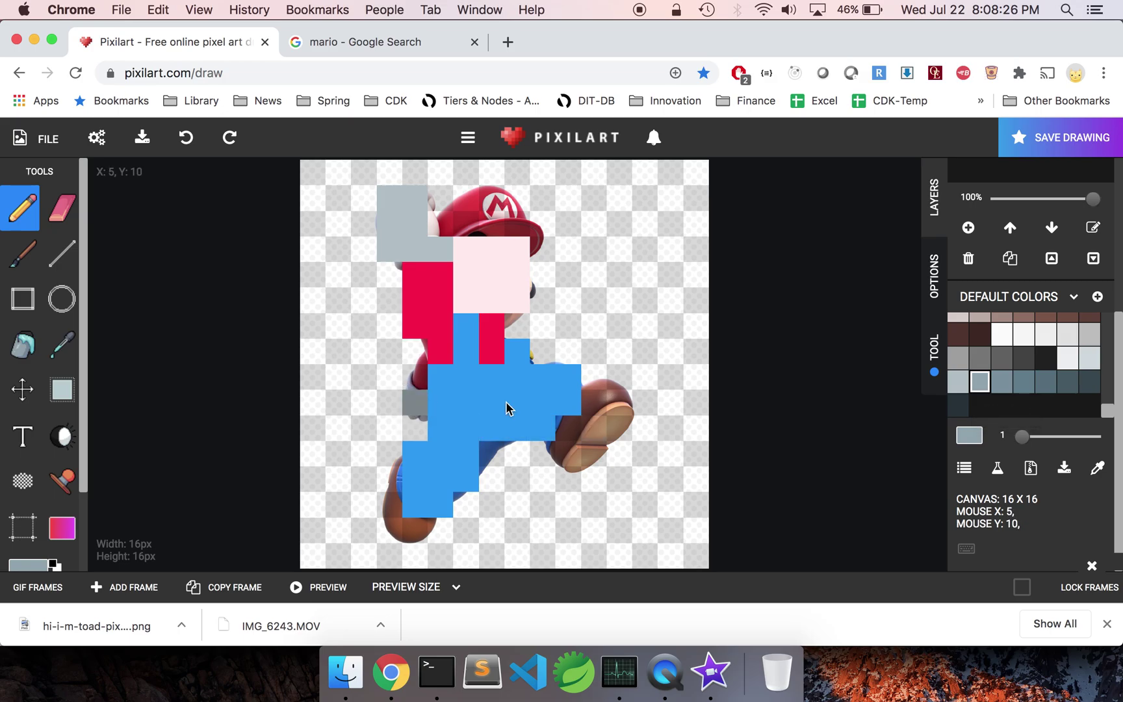
scroll(1051, 370, "down", 2)
scroll(1051, 369, "down", 4)
scroll(1050, 369, "down", 5)
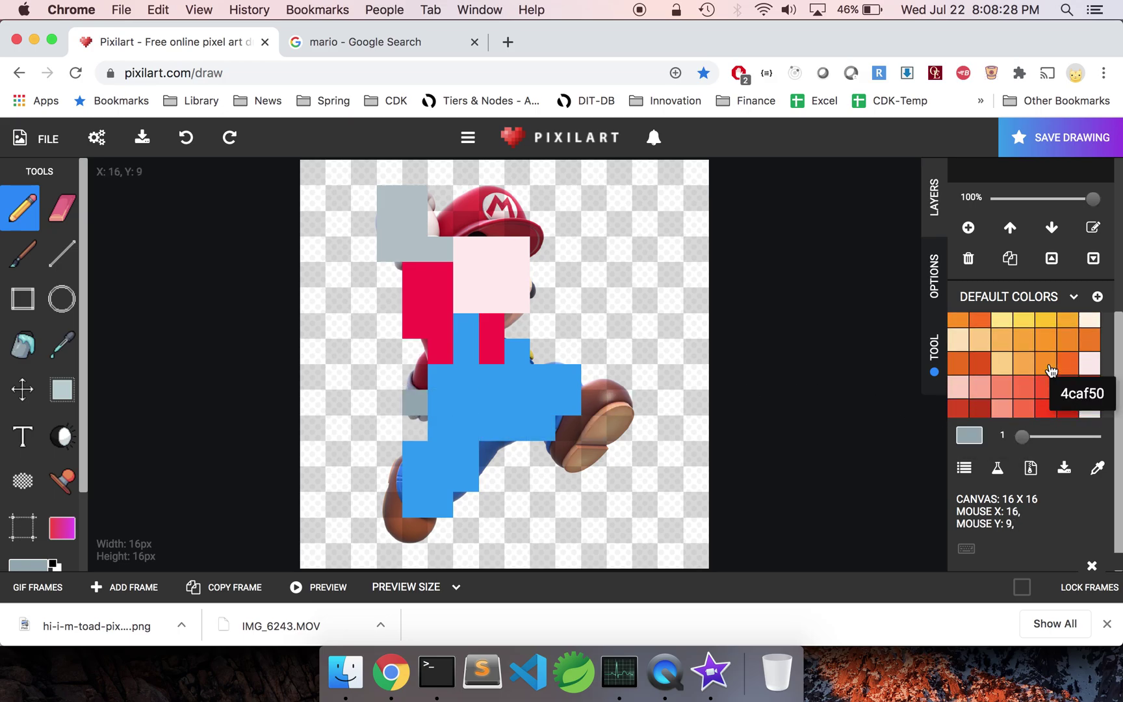
left_click(1045, 409)
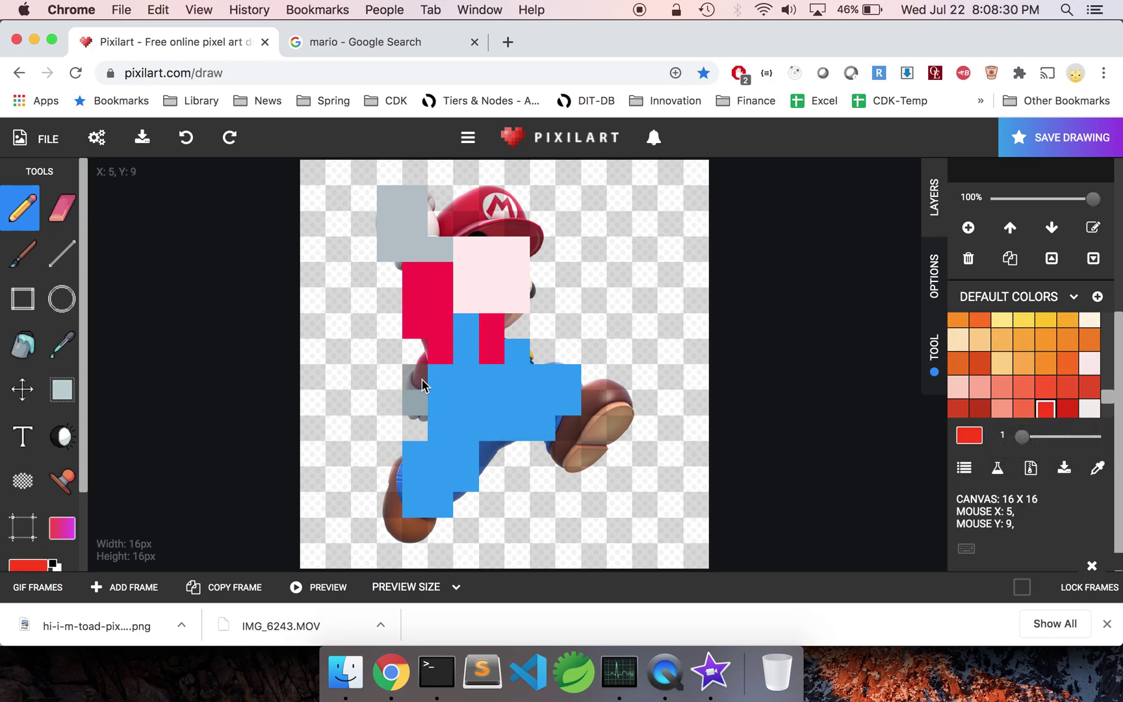
left_click_drag(421, 369, 421, 351)
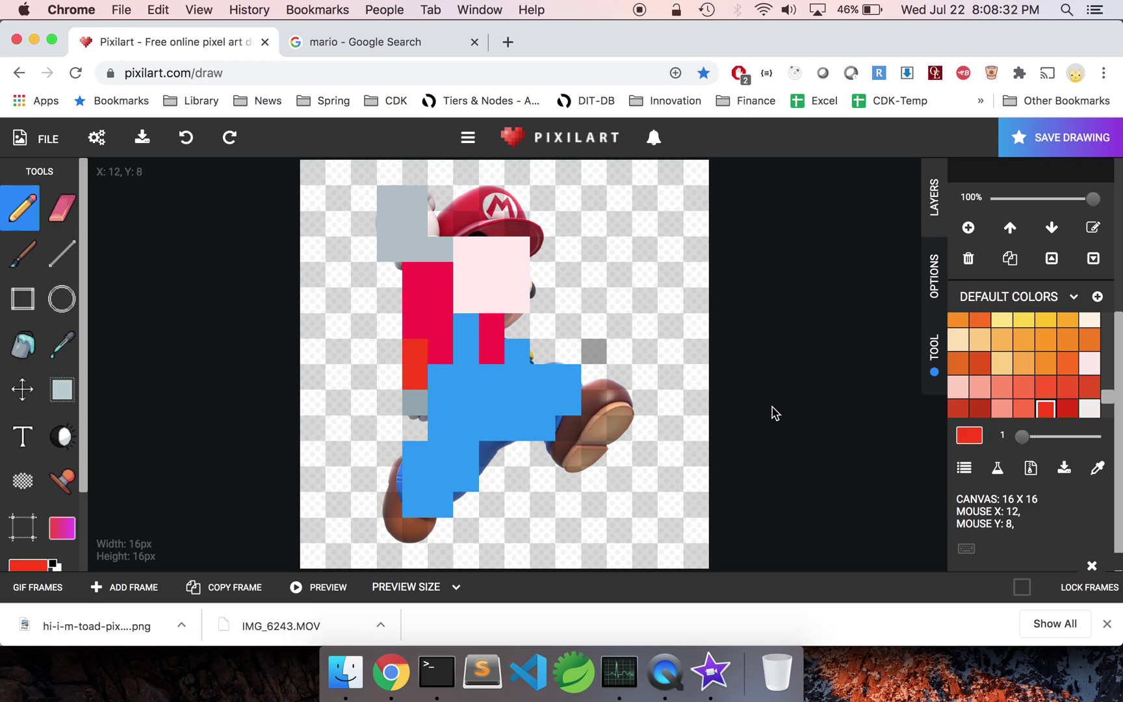
scroll(1045, 387, "down", 3)
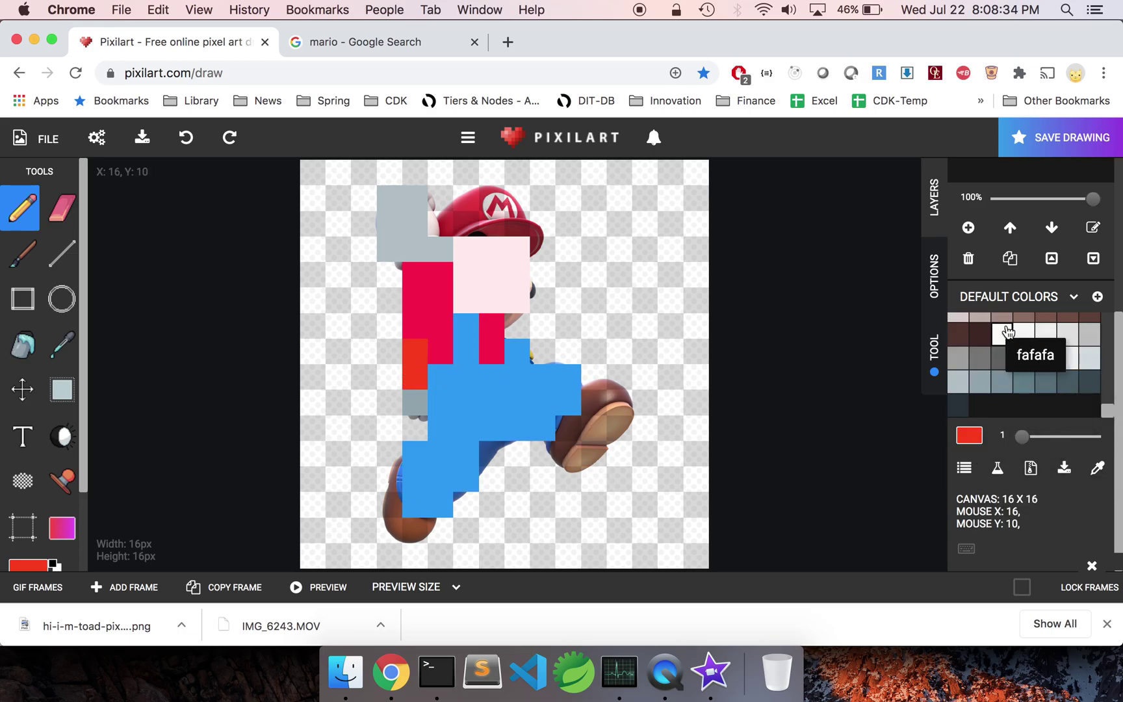
- Fill Mario's shoe with dark brown pixels
left_click(979, 334)
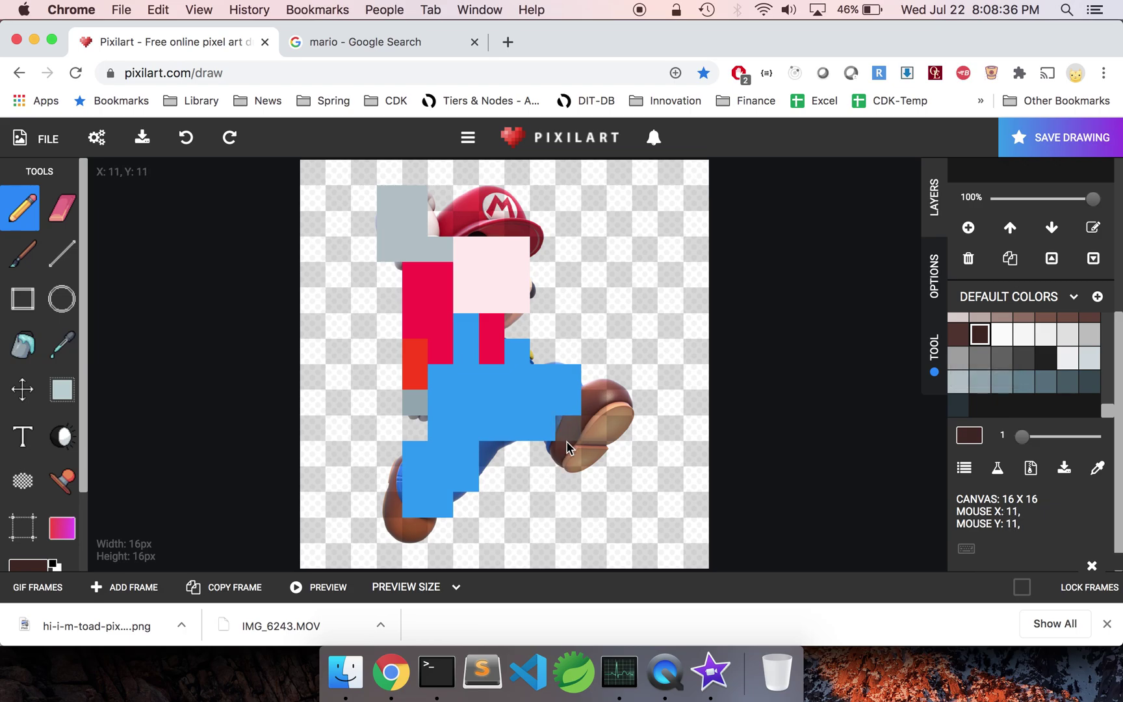
left_click(567, 439)
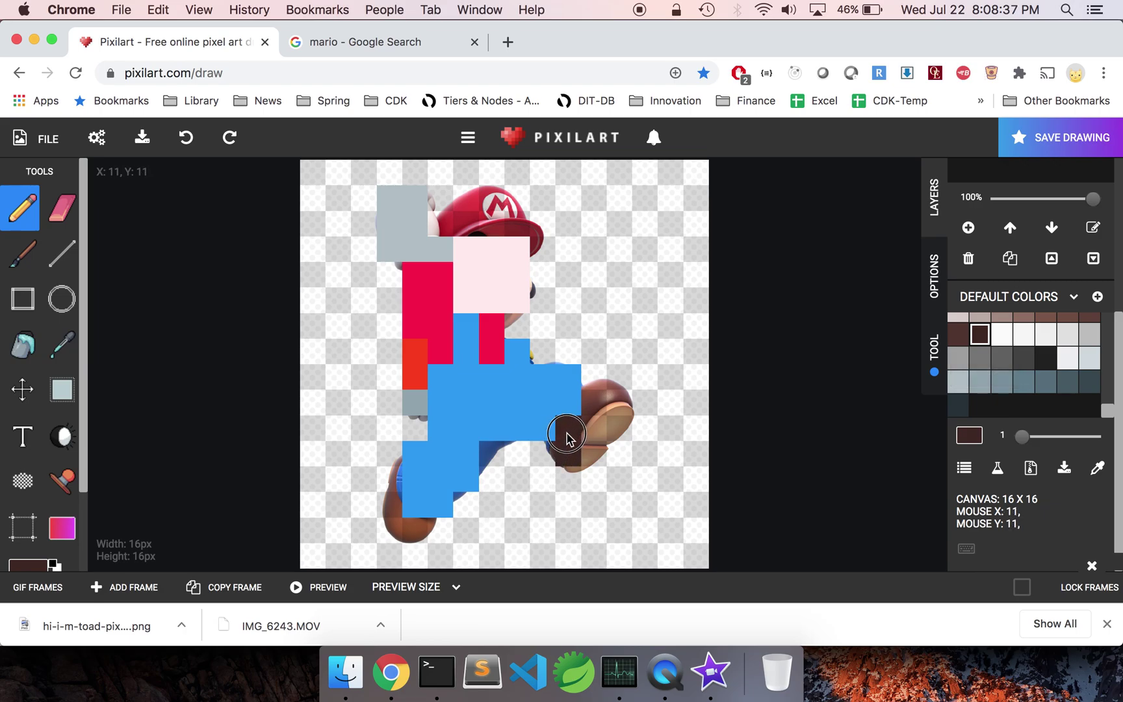
left_click(594, 409)
left_click_drag(610, 400, 597, 401)
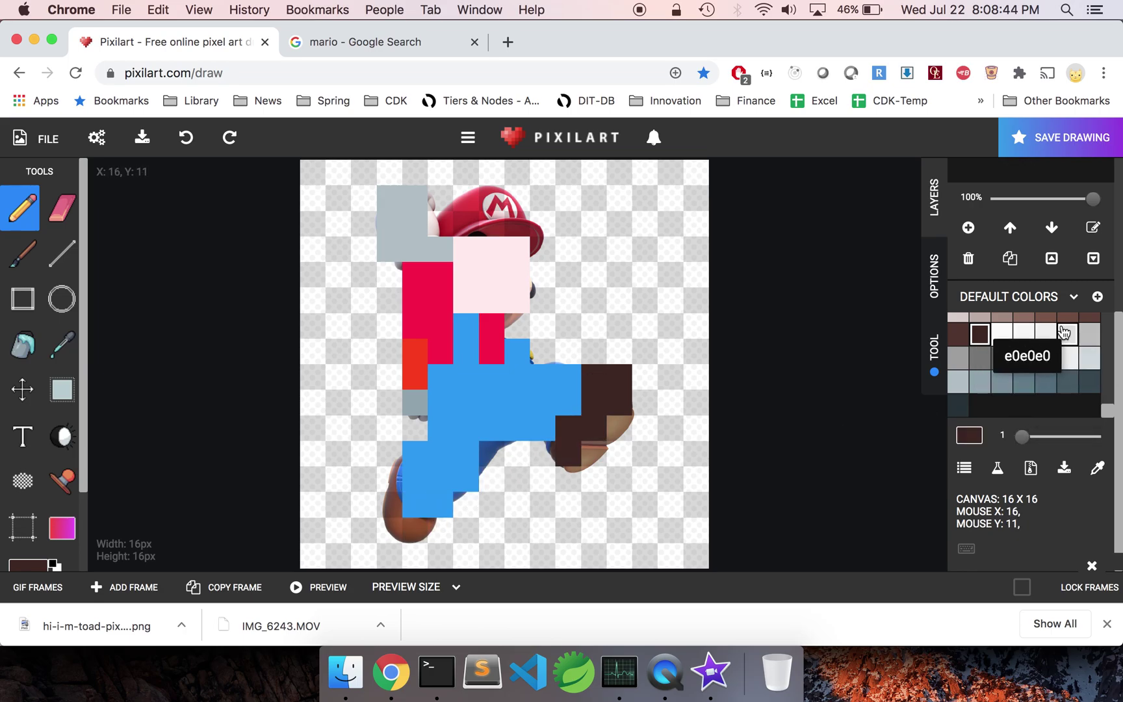
- Paint the back foot light brown, add yellow boot pixels, and preview the drawing
left_click(1060, 322)
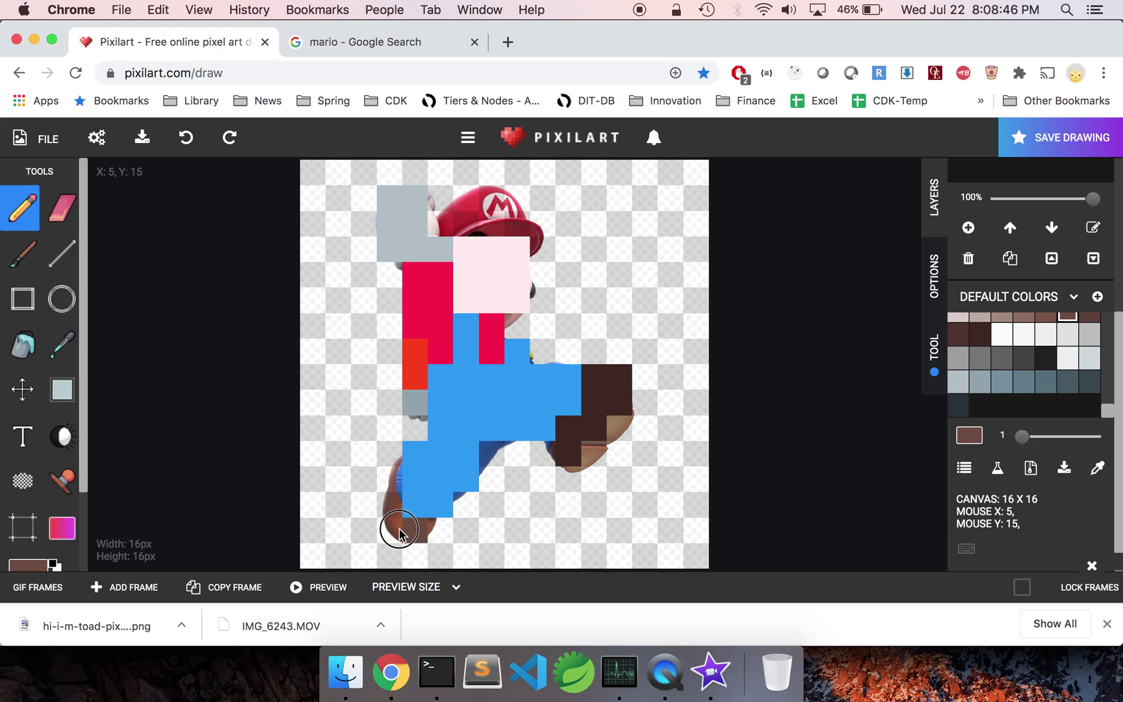
left_click_drag(399, 532, 396, 488)
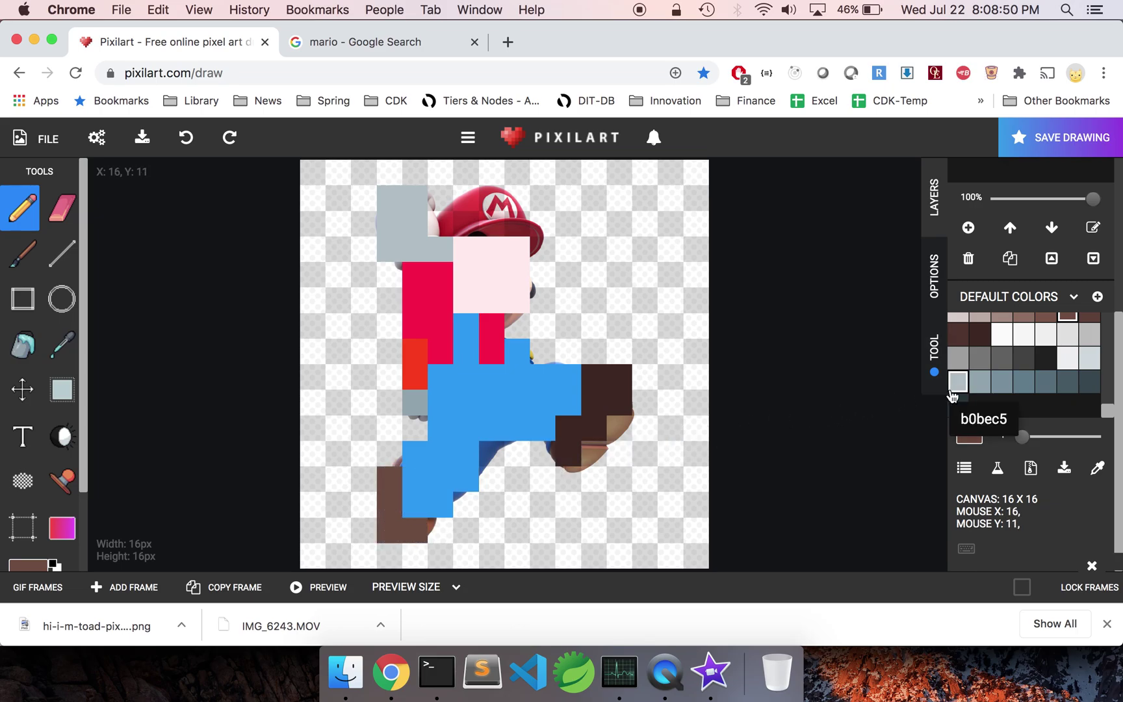
scroll(999, 368, "up", 3)
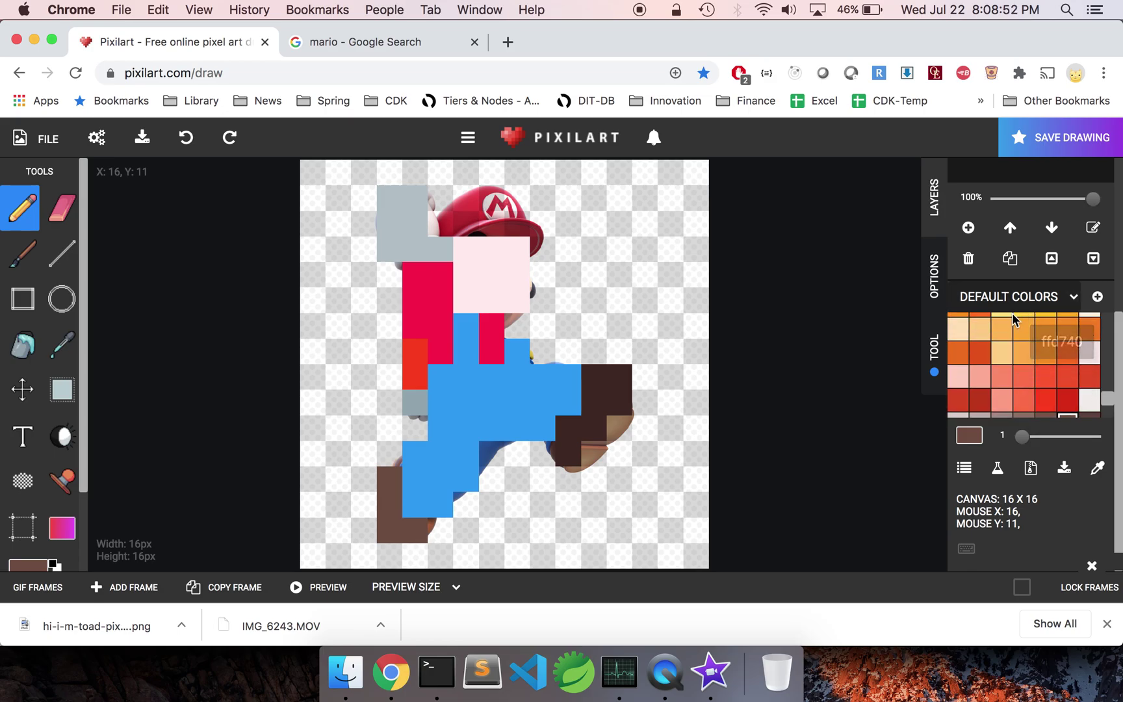
scroll(1023, 342, "up", 2)
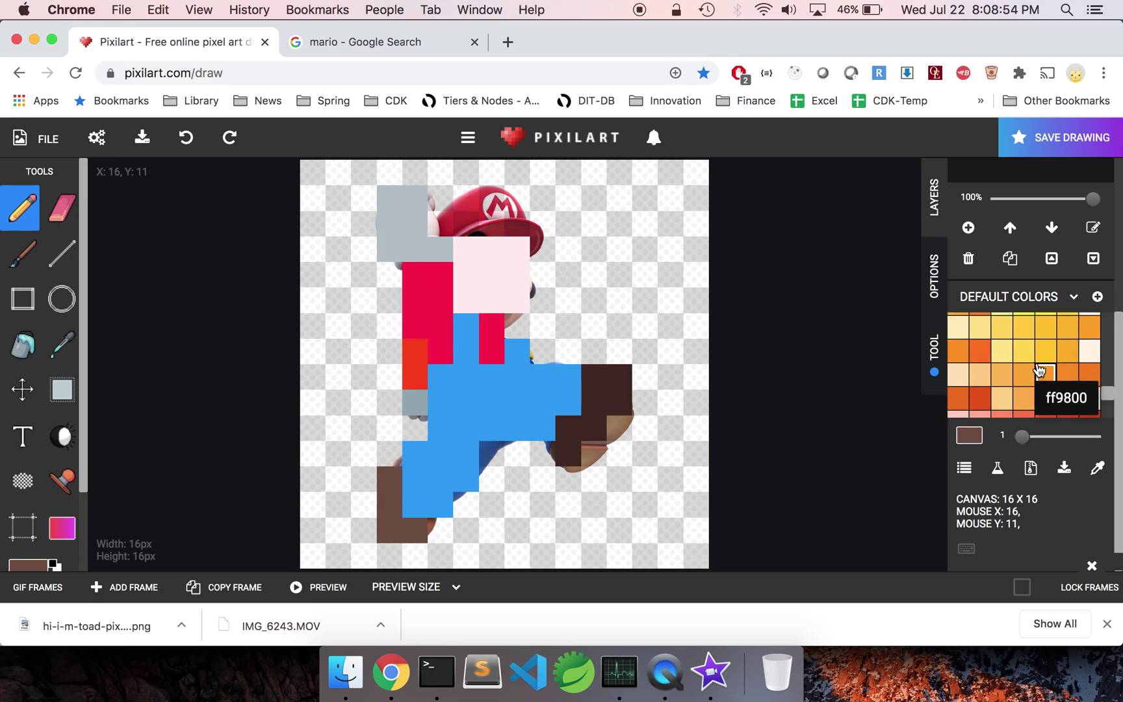
left_click(1024, 338)
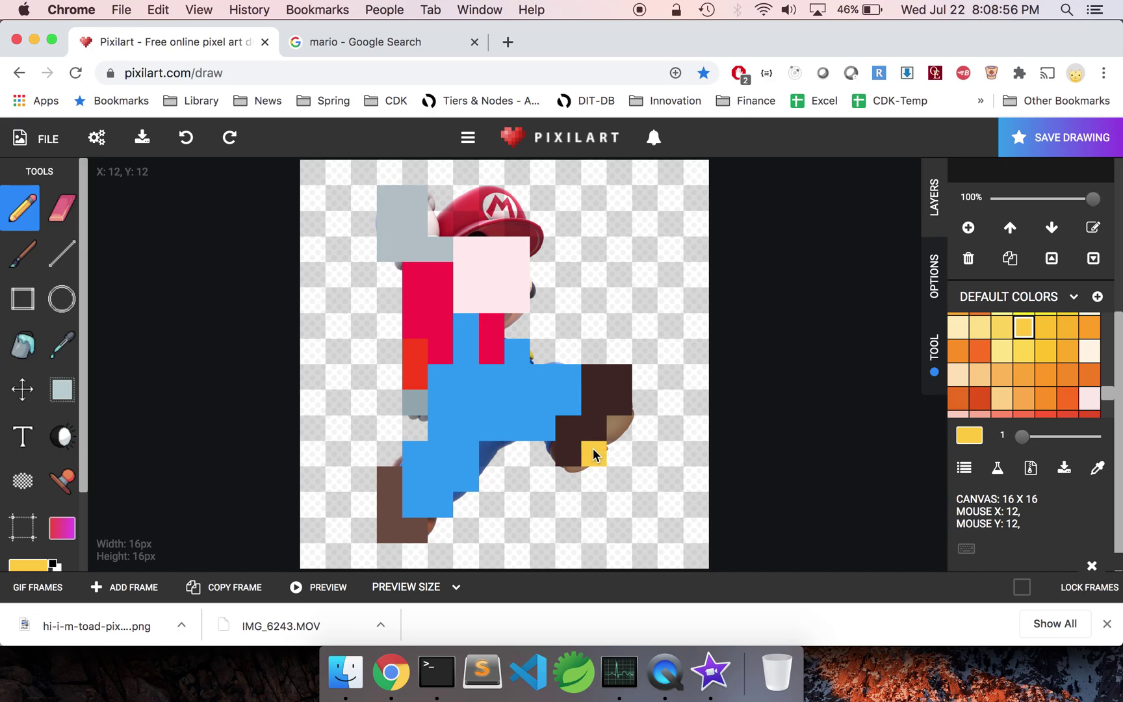
left_click(619, 429)
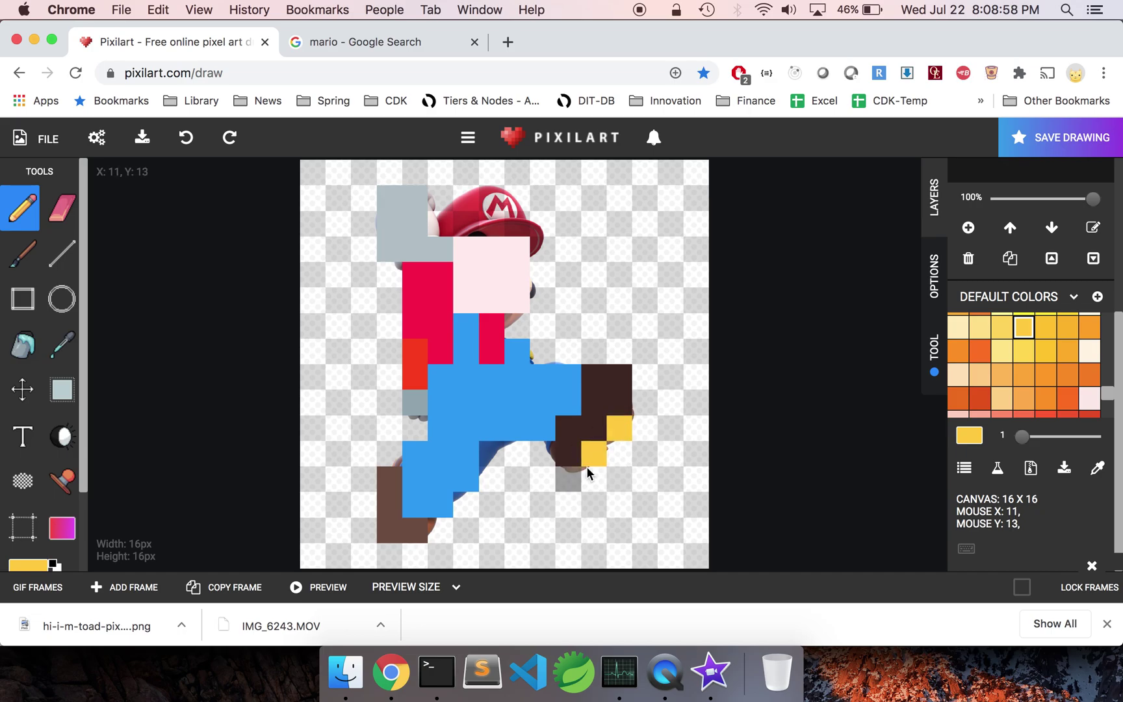
left_click(619, 453)
left_click(635, 429)
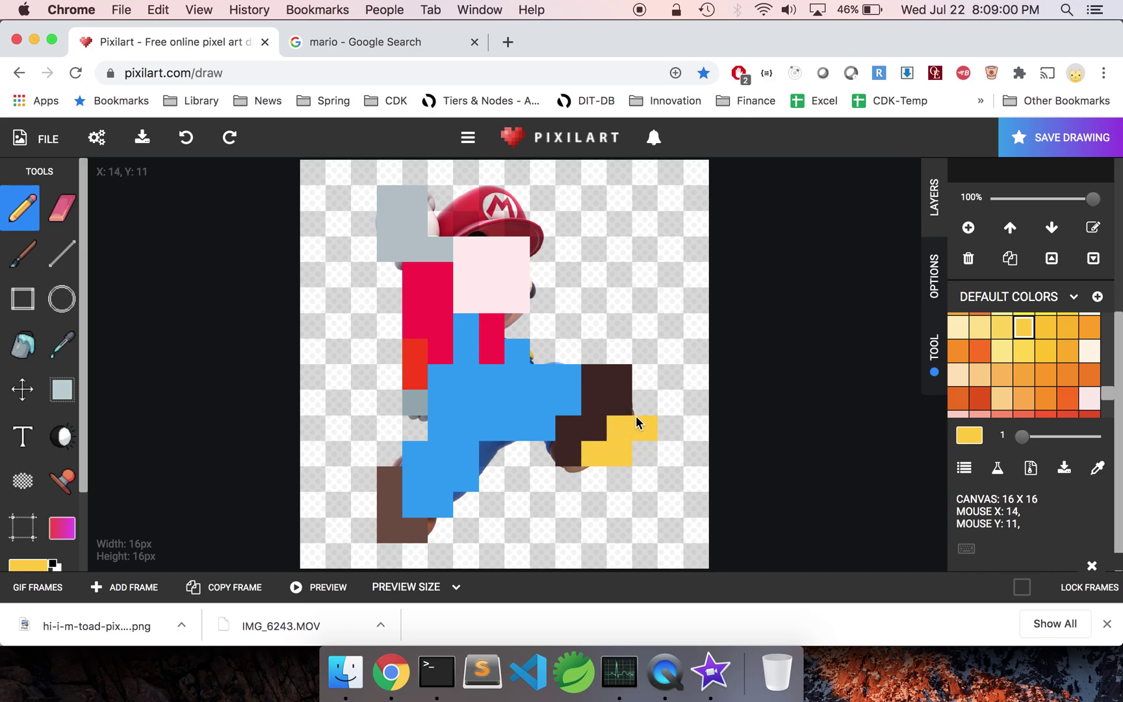
left_click(569, 478)
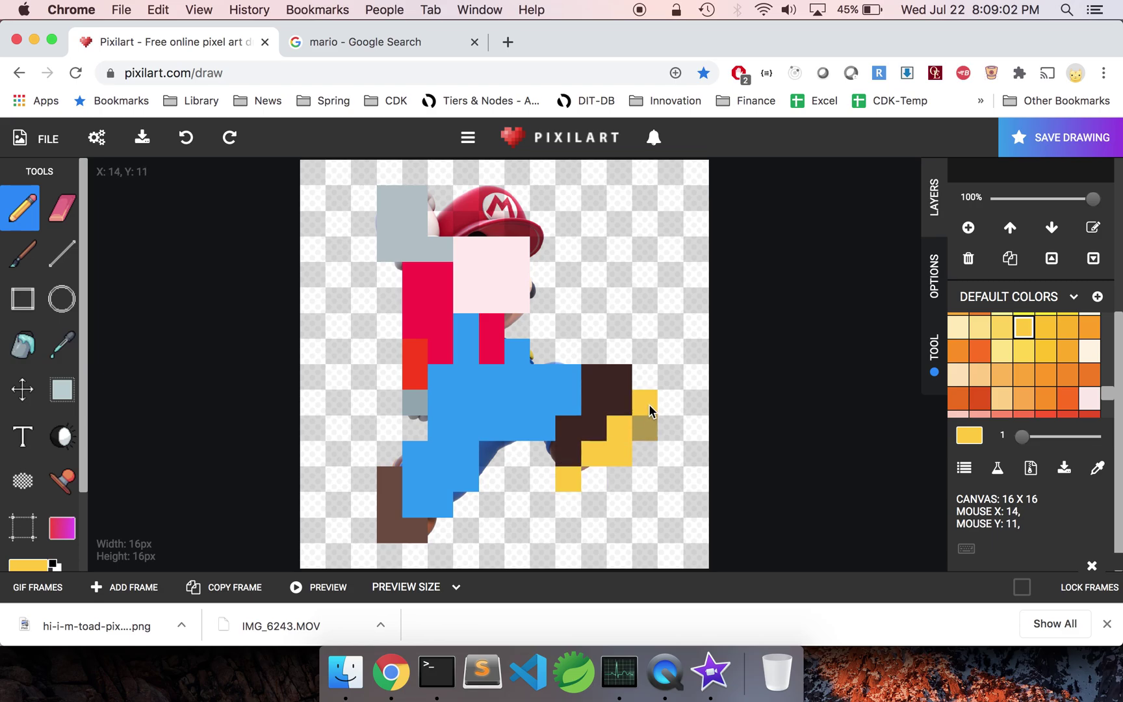
left_click(646, 387)
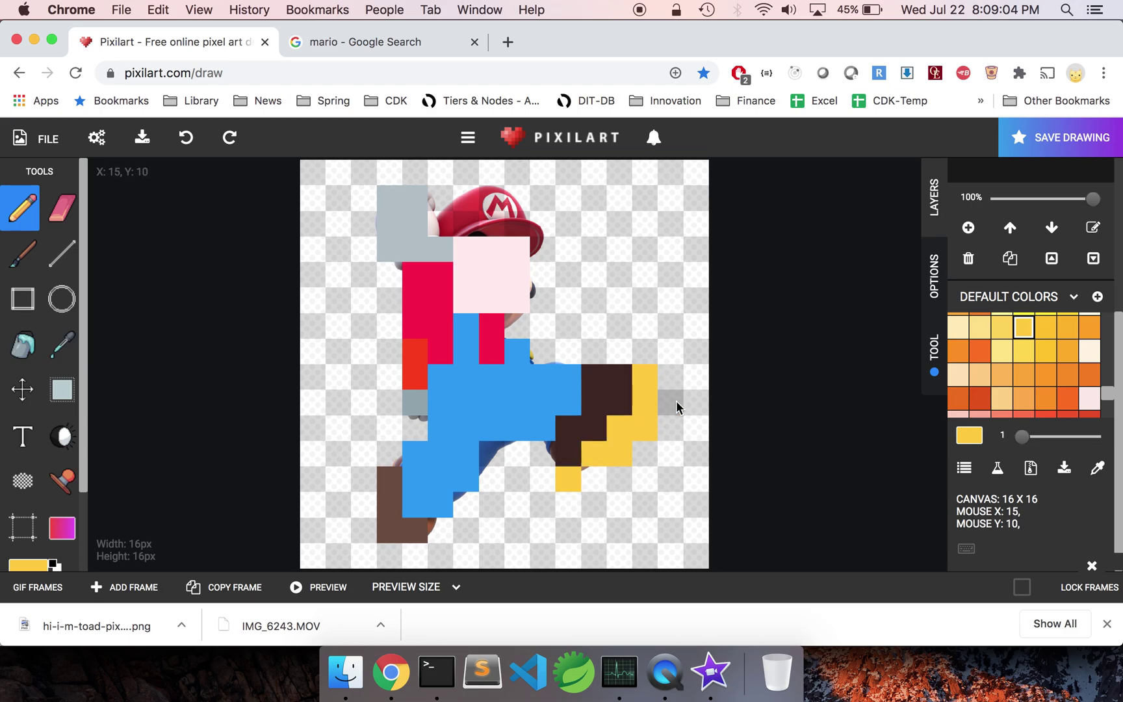
key("p")
key("Escape")
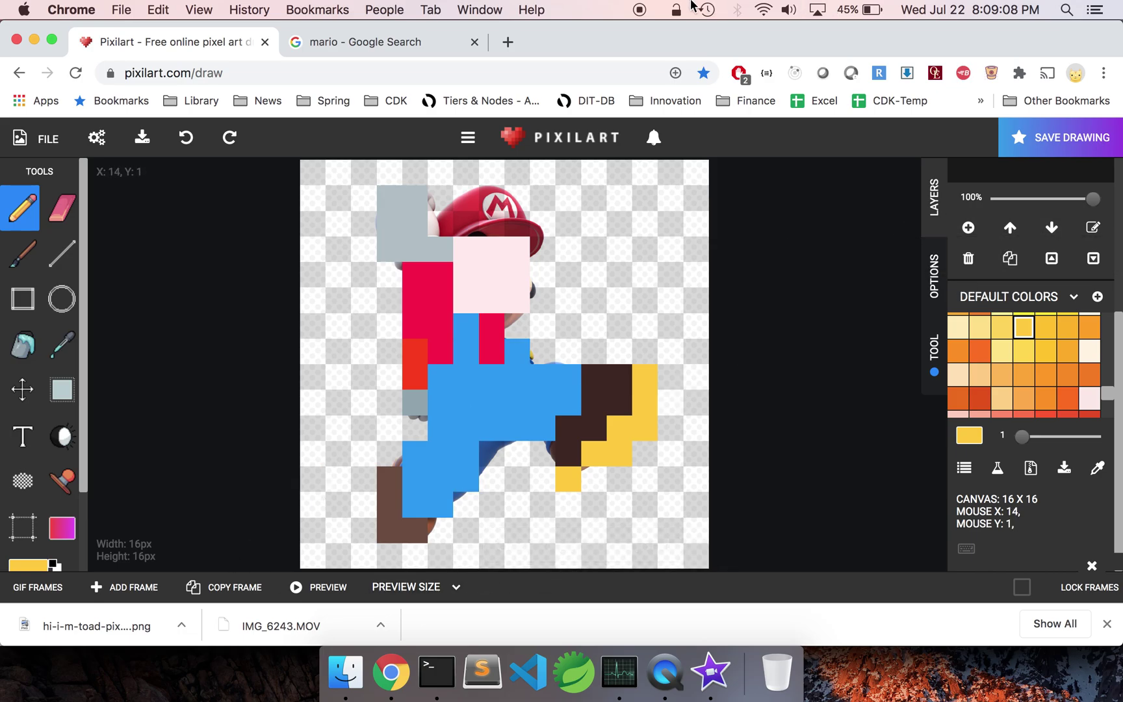
- Copy the red mushroom vector's image address from the mushroom results and return to Pixilart
left_click(337, 39)
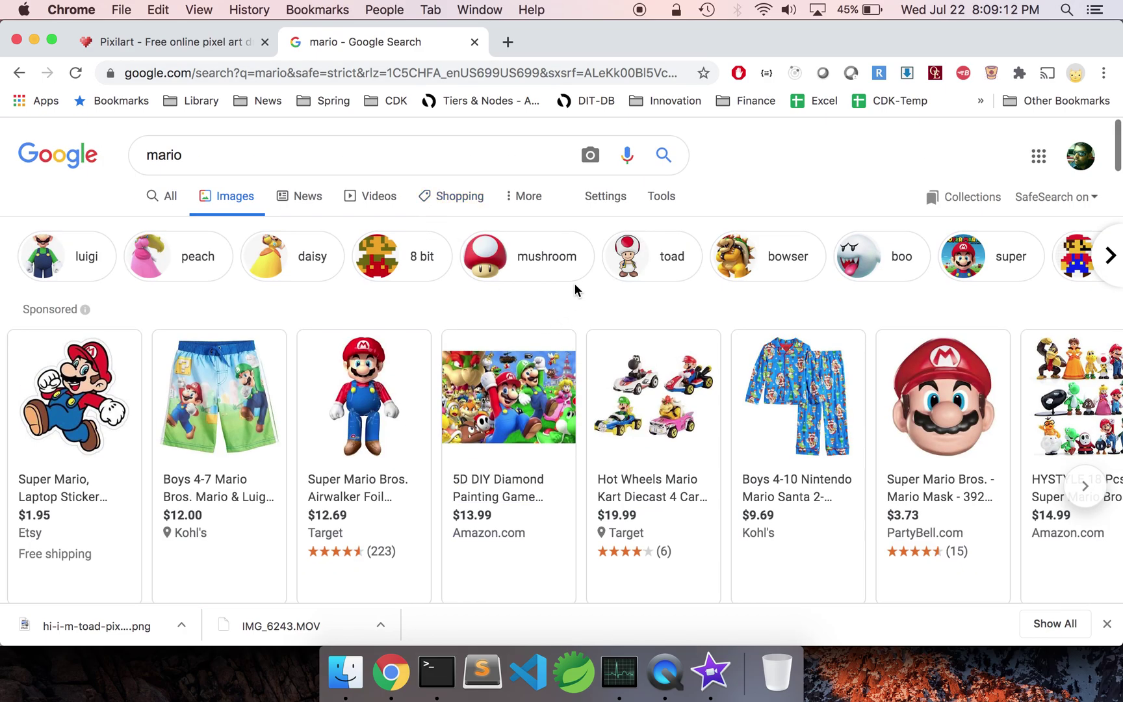
left_click(540, 266)
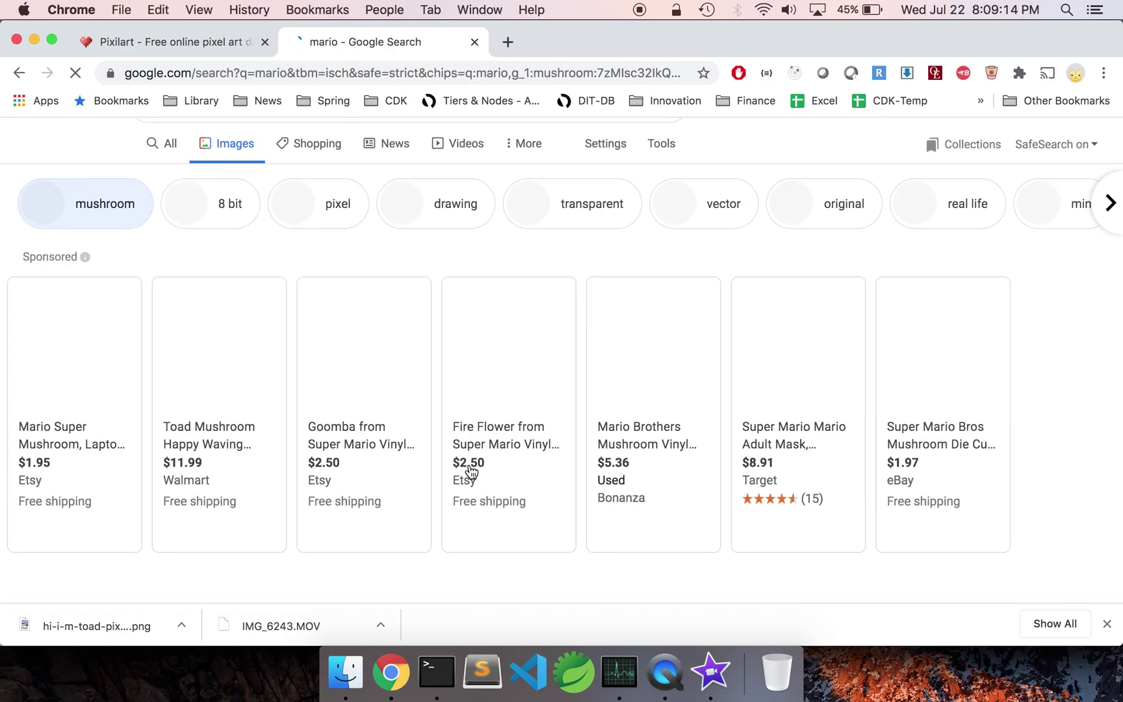
scroll(400, 436, "down", 5)
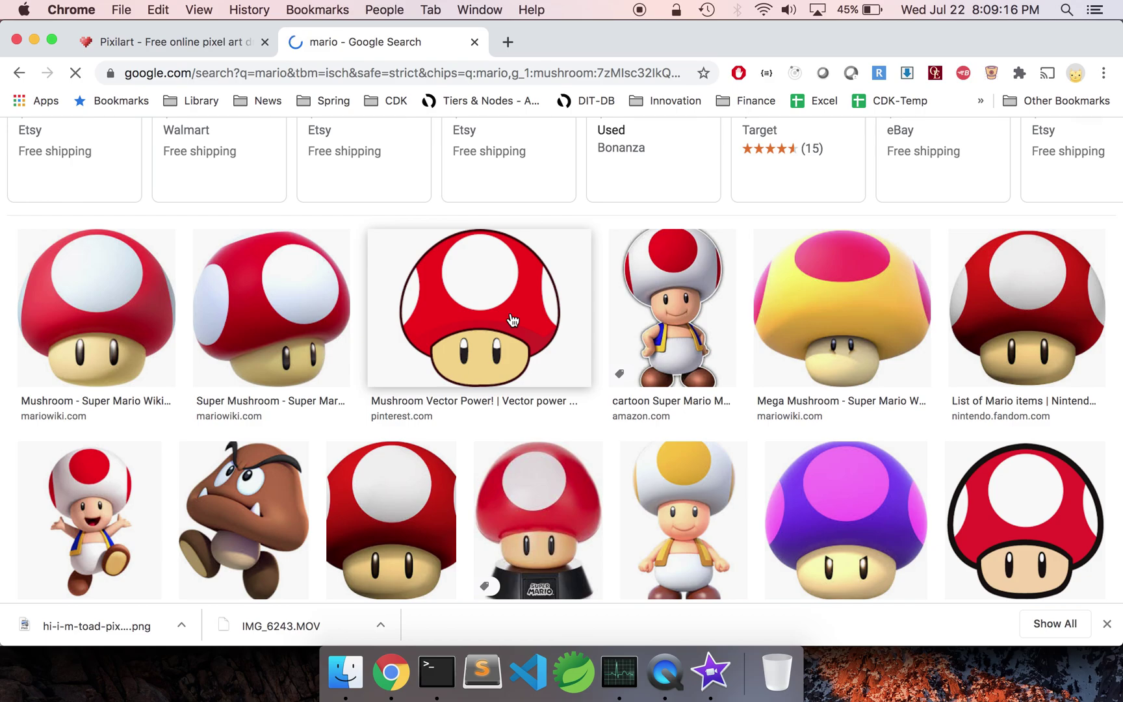
left_click(513, 321)
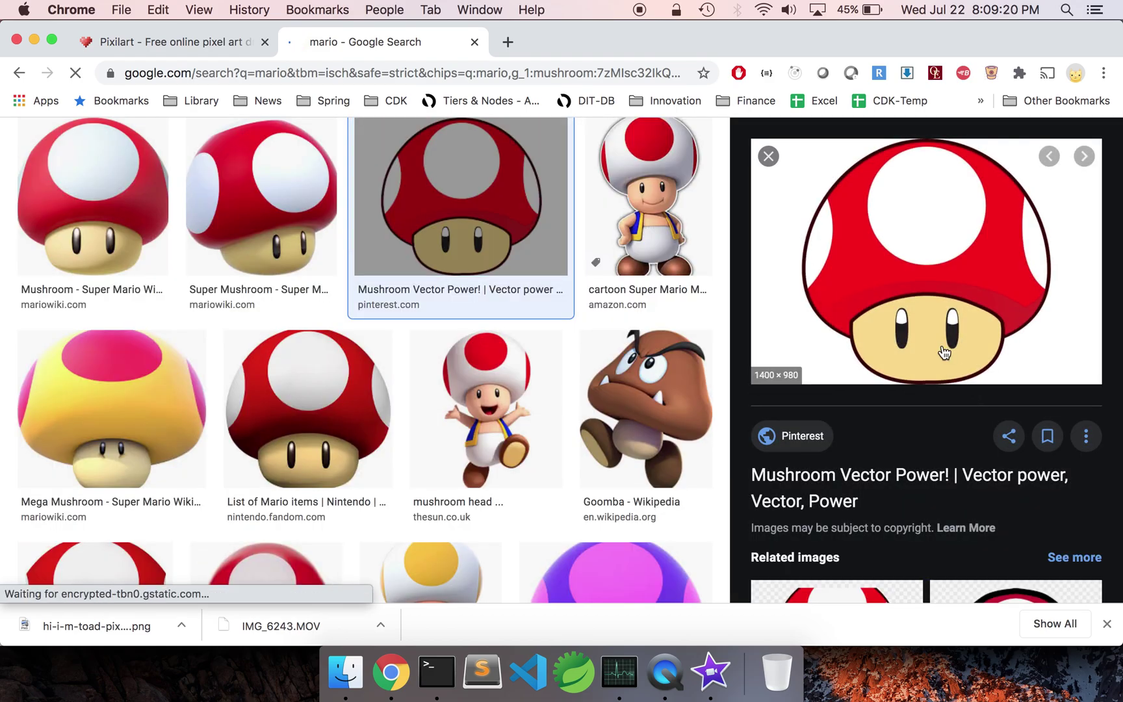
right_click(942, 347)
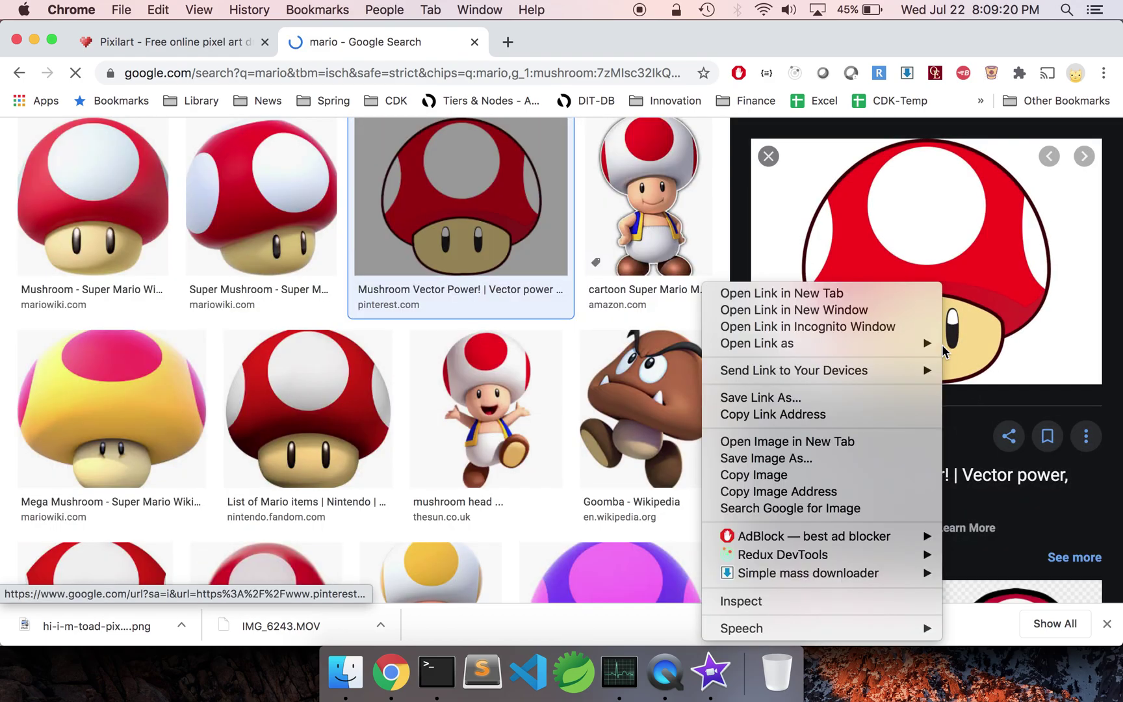
left_click(834, 493)
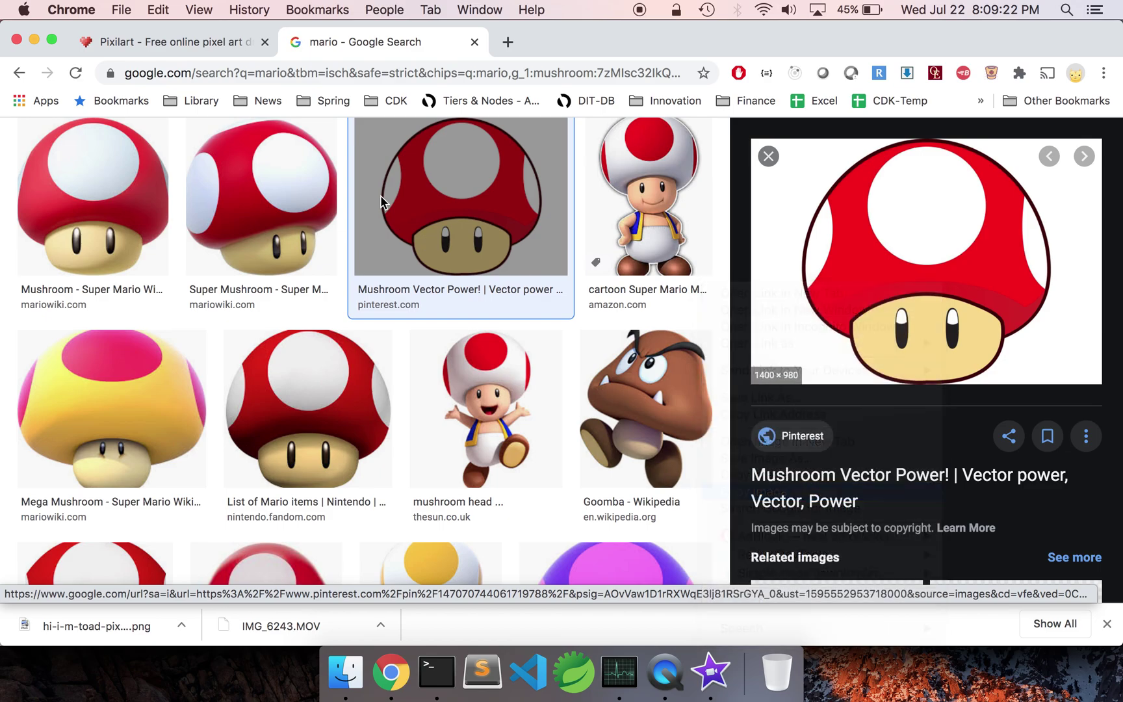
left_click(140, 46)
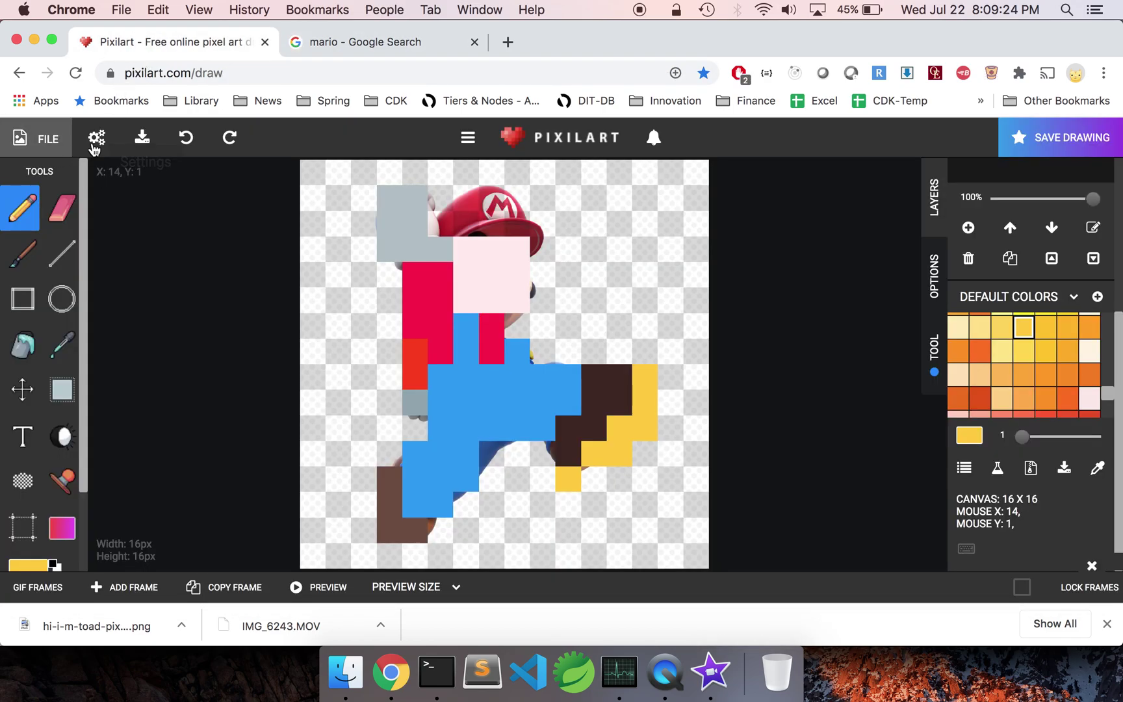
- Swap the Tracing URL for the mushroom image address and reload tracing
left_click(97, 140)
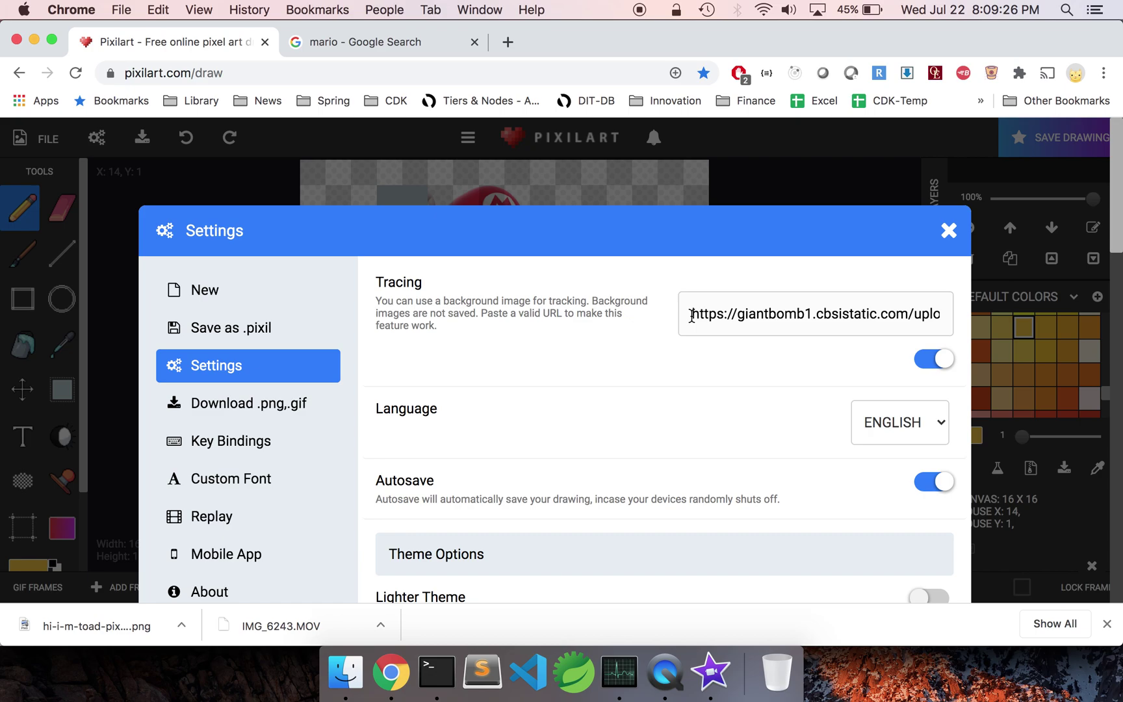
left_click_drag(691, 316, 996, 347)
key("BackSpace")
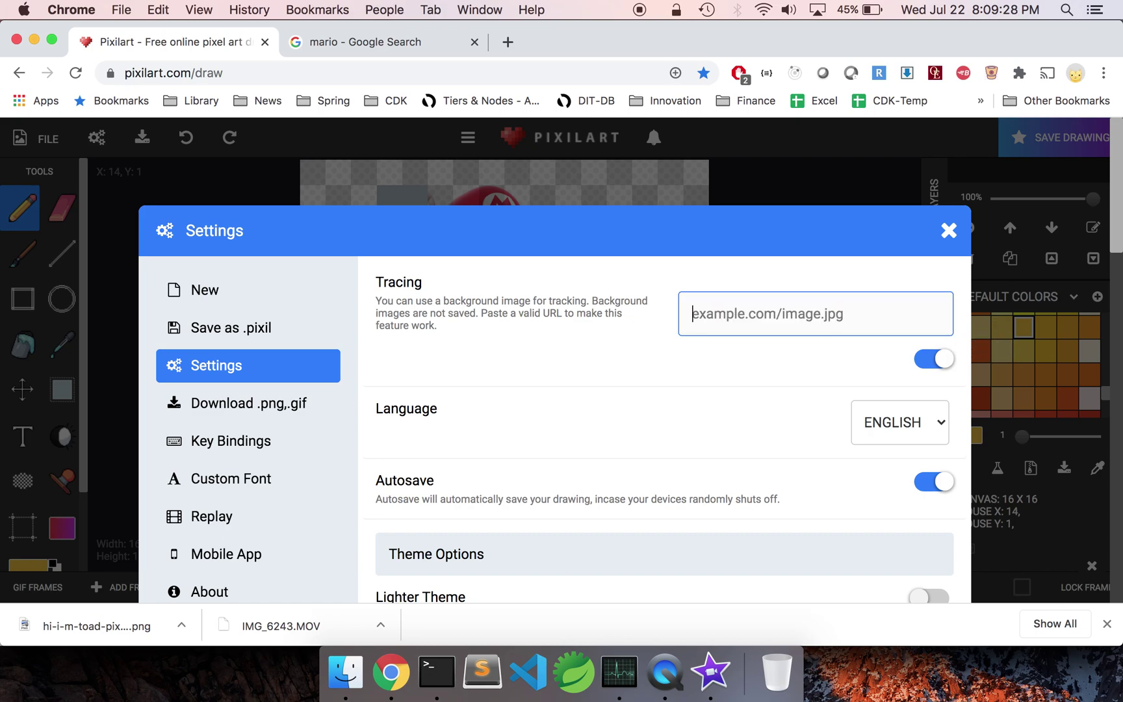
right_click(895, 323)
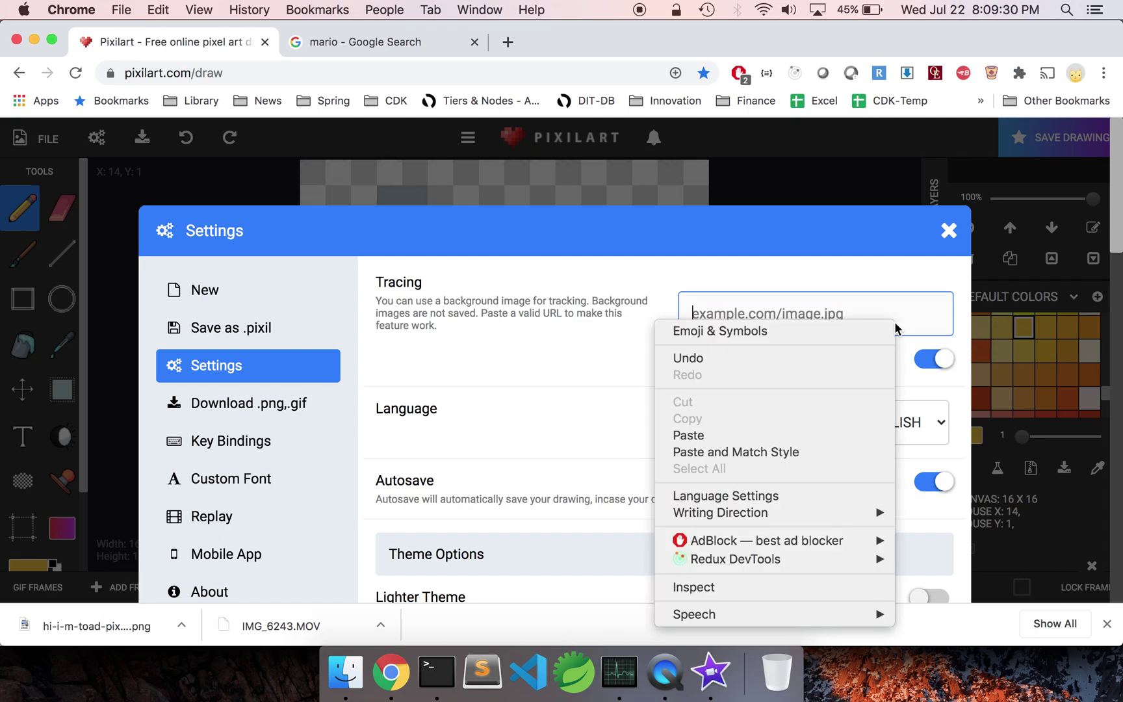
left_click(727, 452)
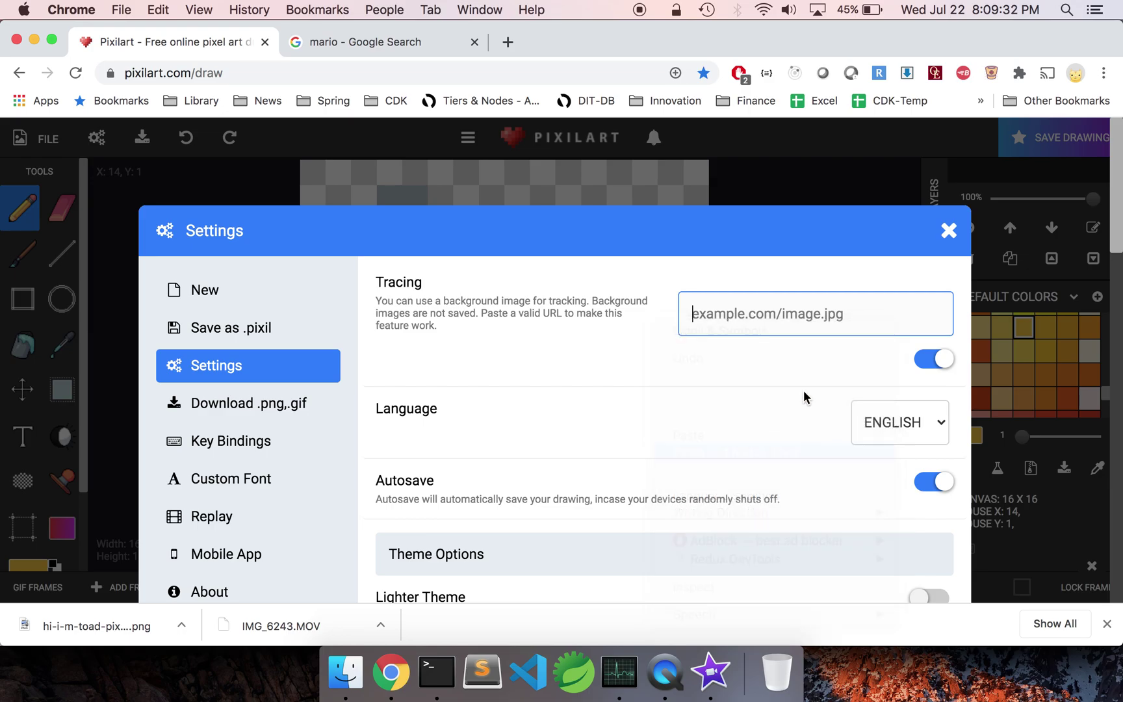
left_click(934, 358)
left_click(948, 232)
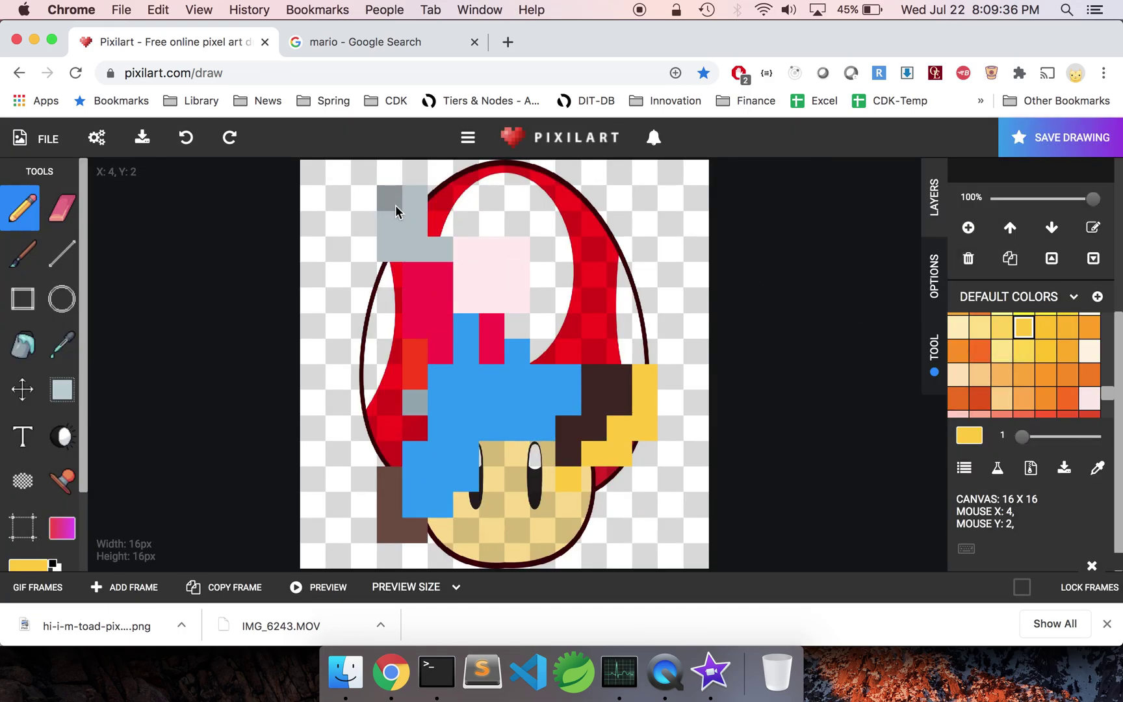
- Erase every Mario pixel from the canvas with the eraser
key("e")
mouse_move(394, 210)
left_mouse_down()
mouse_move(371, 482)
mouse_move(728, 376)
left_mouse_up()
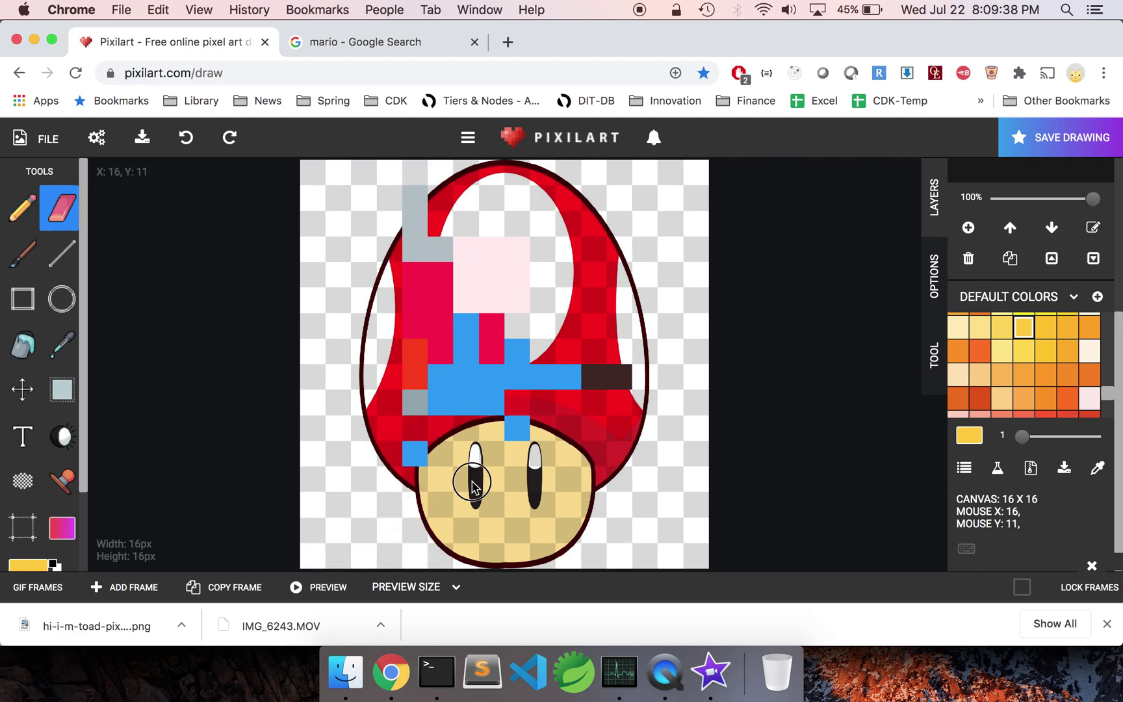
mouse_move(471, 487)
left_mouse_down()
mouse_move(973, 135)
mouse_move(271, 483)
mouse_move(792, 284)
mouse_move(471, 372)
mouse_move(664, 163)
mouse_move(438, 221)
mouse_move(619, 269)
mouse_move(418, 252)
mouse_move(422, 182)
left_mouse_up()
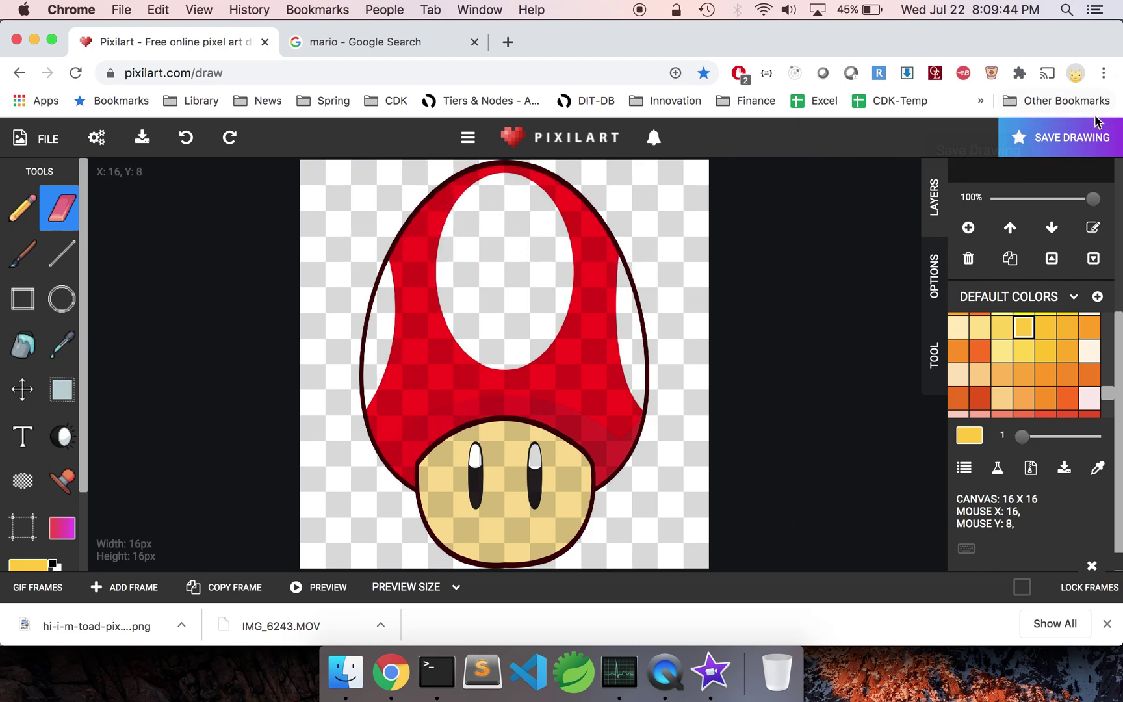
left_click(1060, 137)
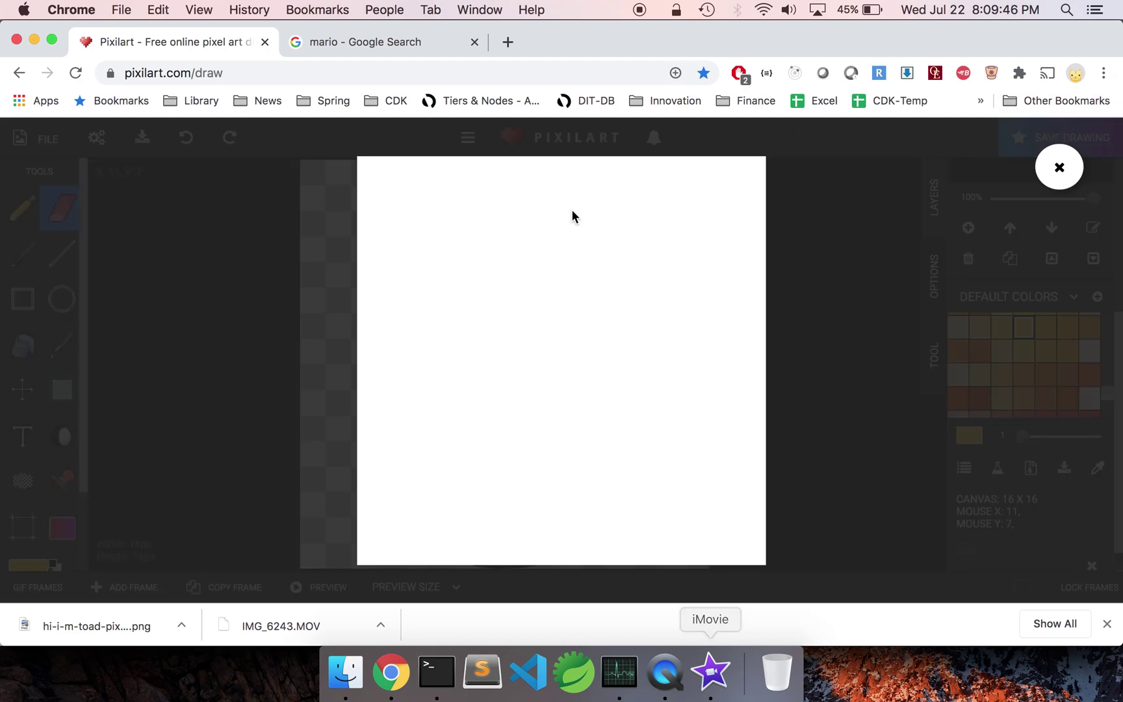
key("Escape")
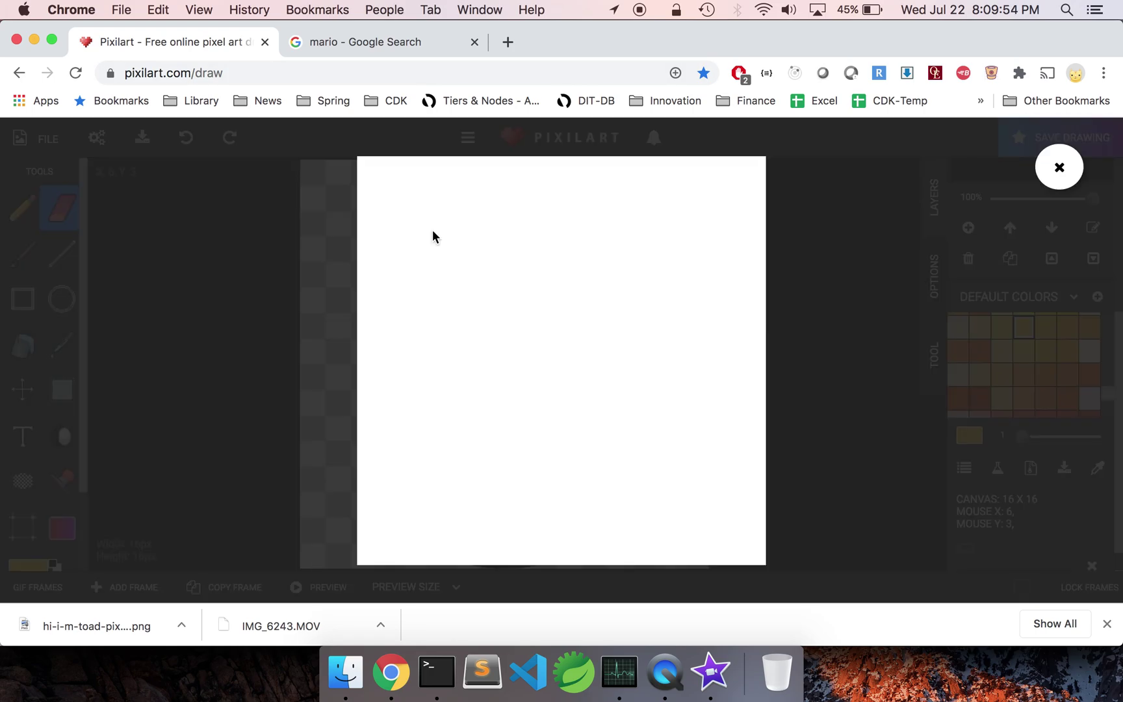
key("Escape")
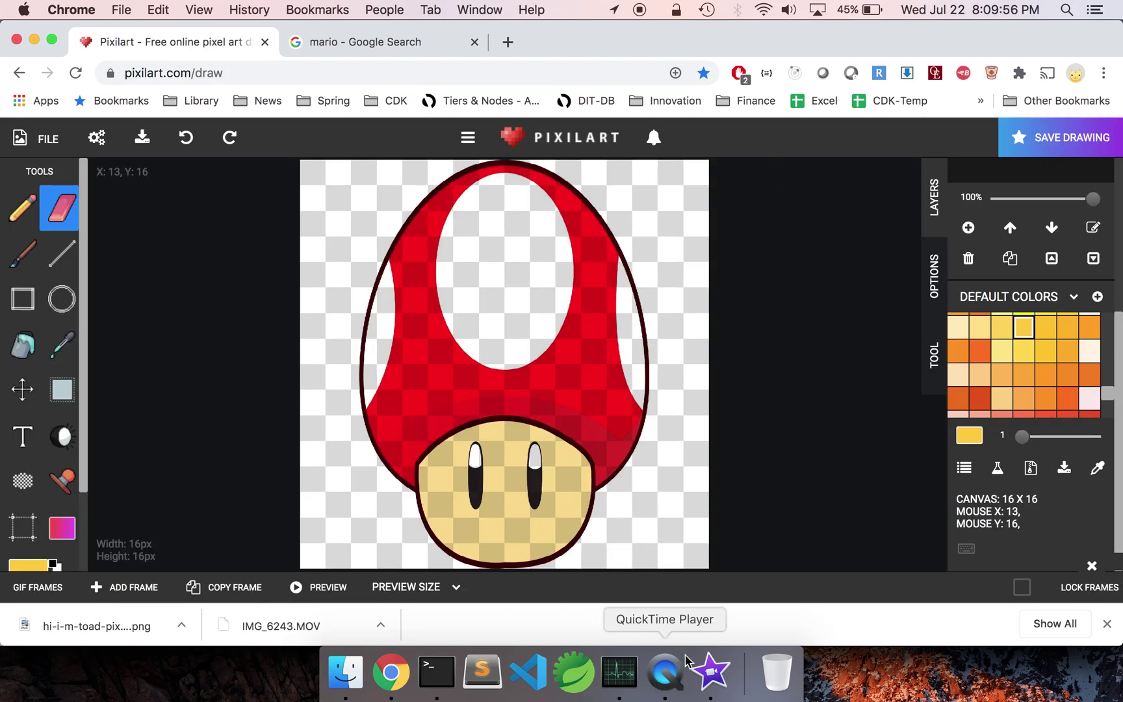